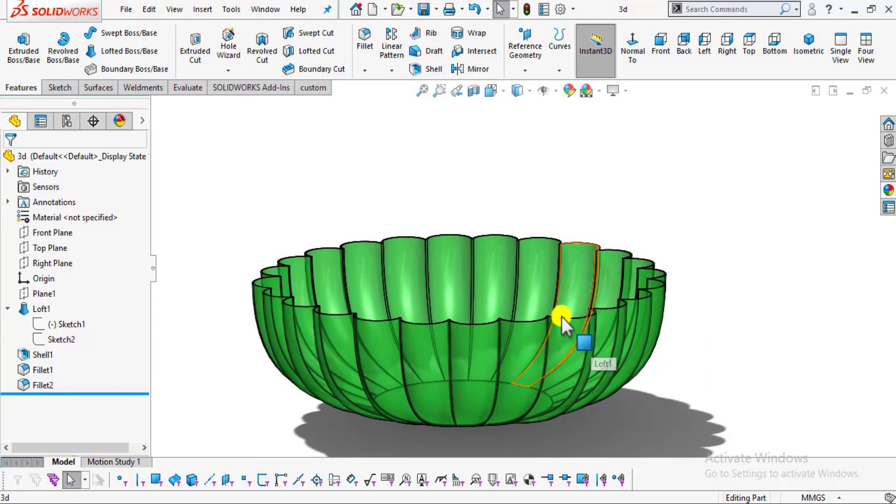
Close the finished bowl model and create a new part document.
scroll(561, 316, "down", 2)
scroll(562, 316, "up", 2)
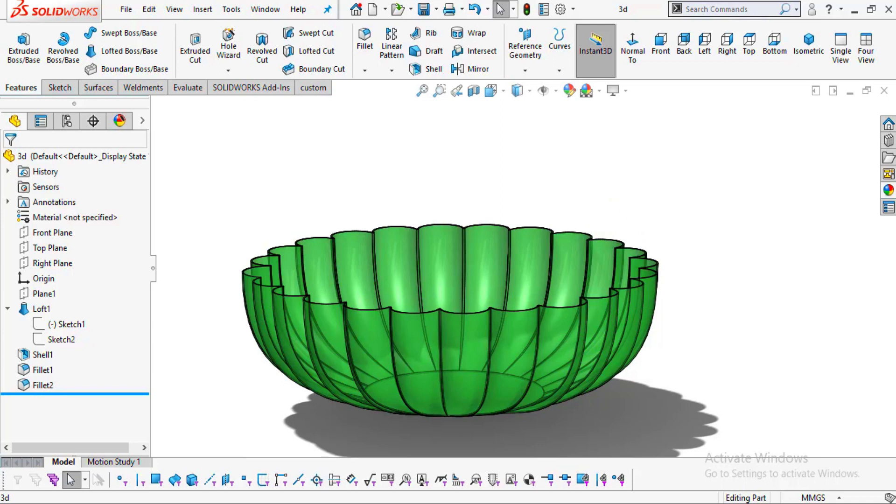
left_click(887, 95)
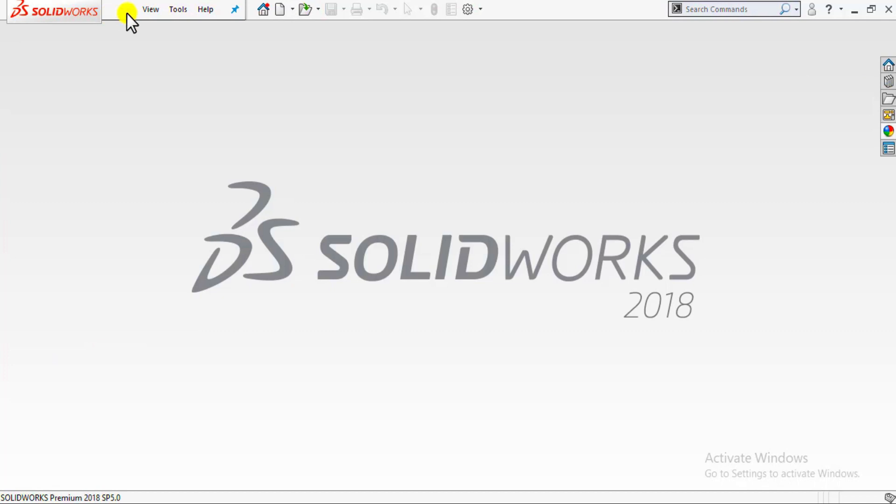
left_click(125, 10)
left_click(140, 33)
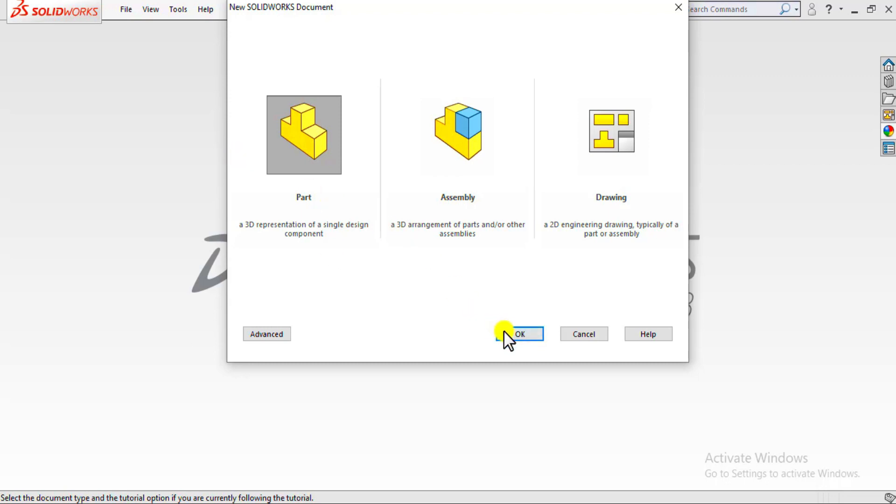
left_click(503, 332)
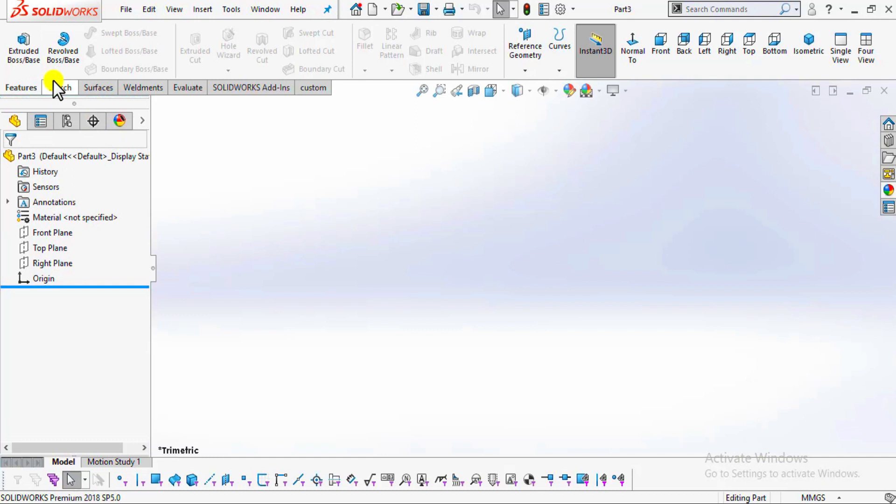
Create a reference plane parallel to the Top Plane, offset 100 mm above it.
left_click(57, 247)
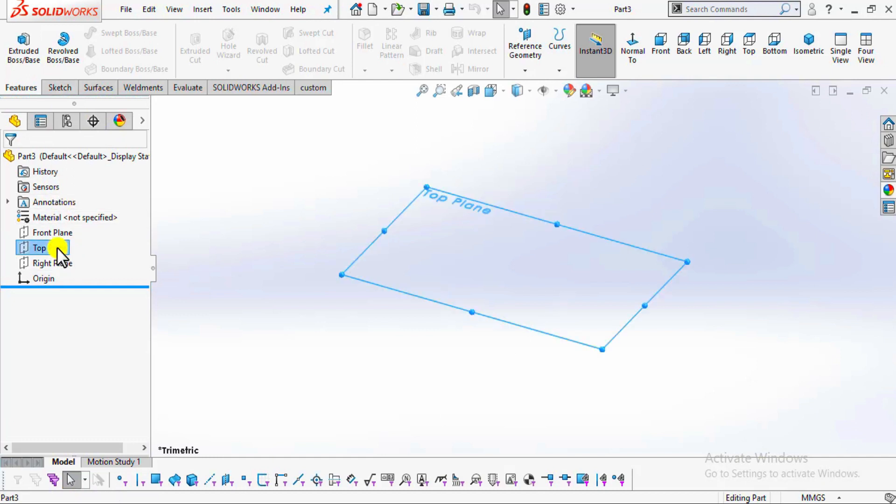
left_click(533, 72)
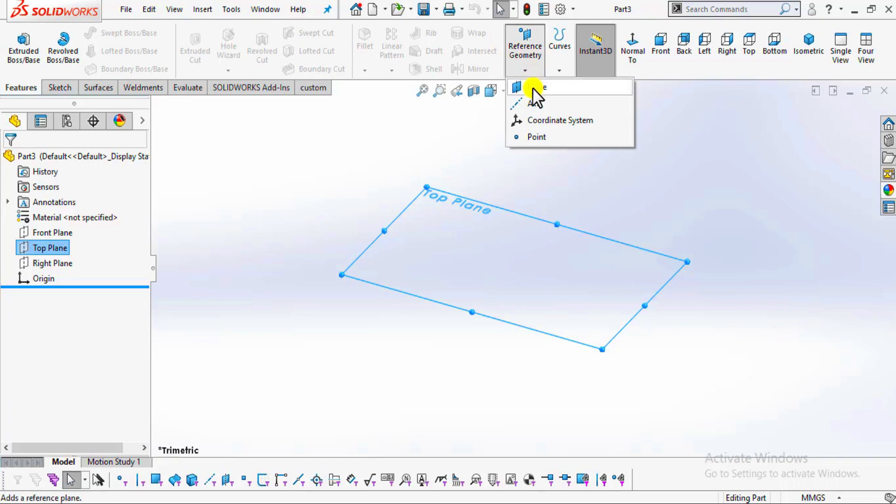
left_click(533, 87)
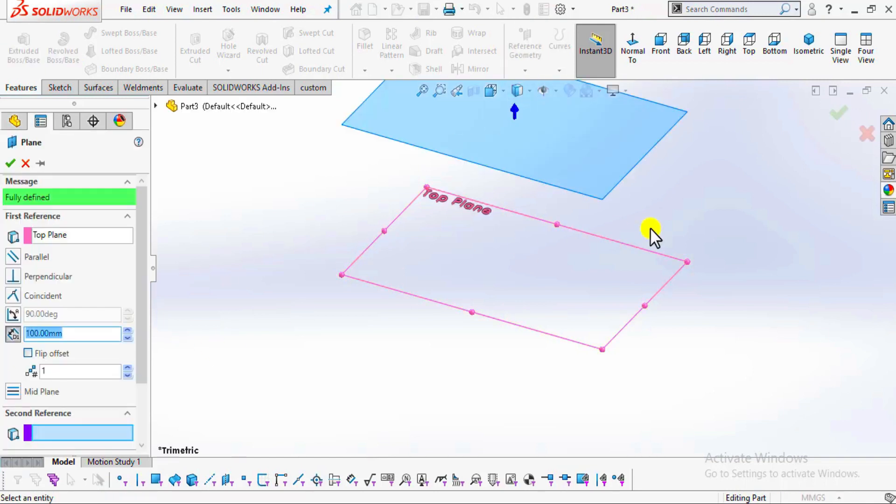
scroll(558, 156, "up", 2)
scroll(564, 362, "down", 4)
scroll(482, 350, "up", 1)
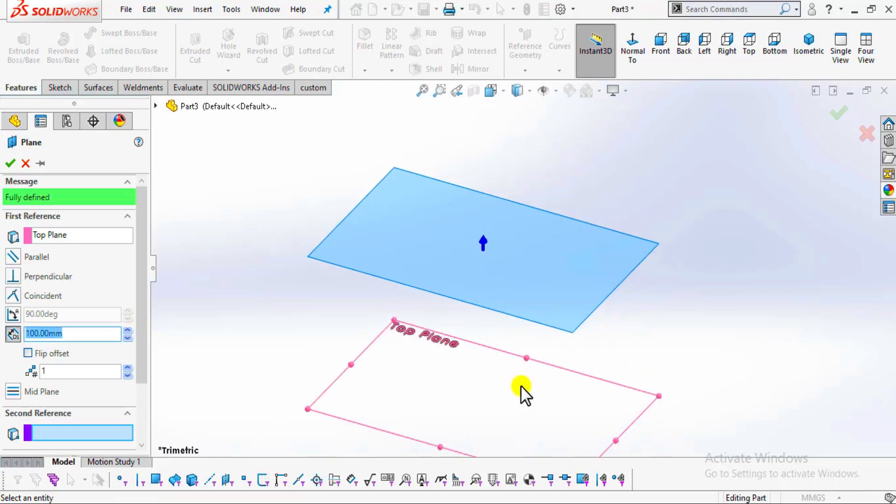
scroll(505, 312, "up", 1)
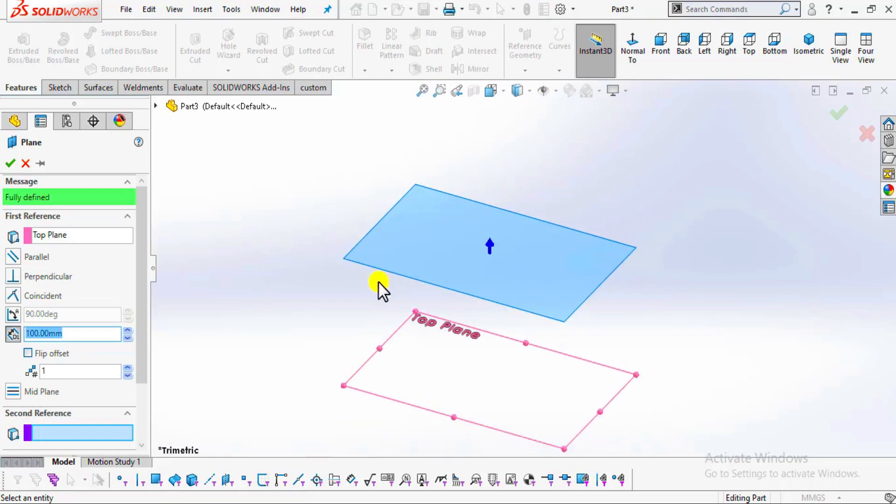
left_click(9, 163)
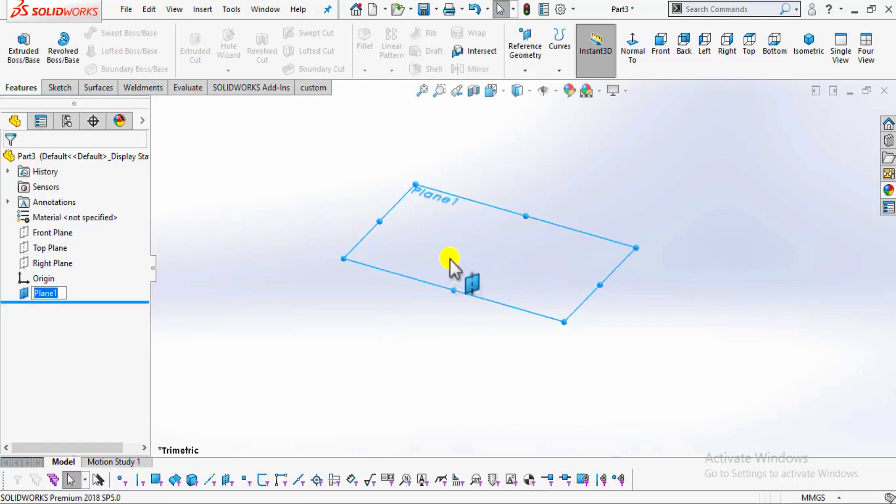
key("Return")
Start a sketch on the new offset plane and draw a circle about 123 mm in diameter centred on the origin.
left_click(51, 294)
left_click(52, 293)
left_click(59, 88)
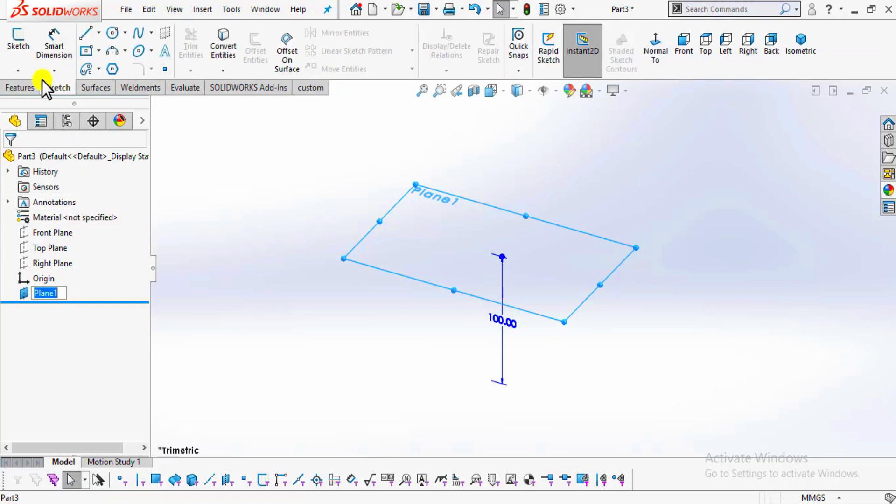
left_click(21, 55)
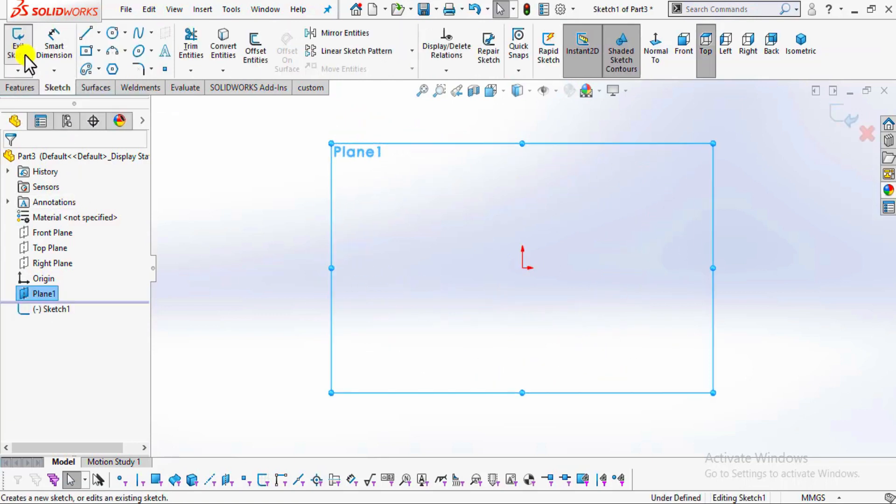
left_click(111, 38)
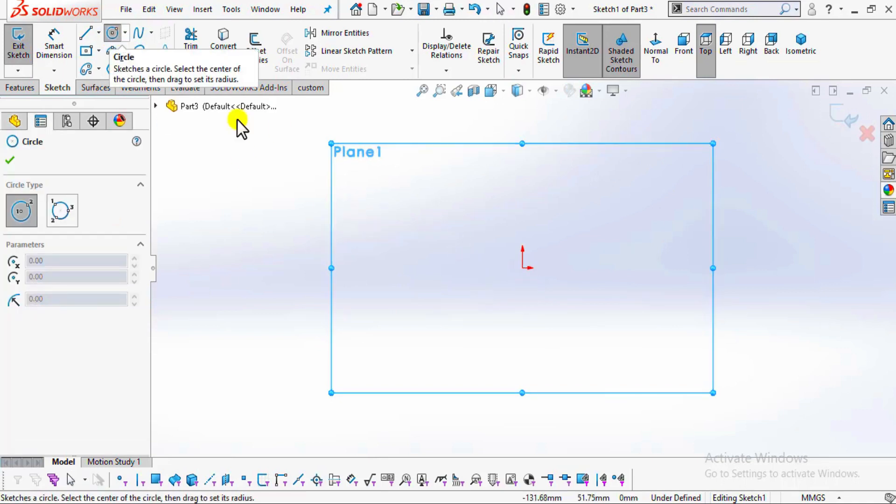
mouse_move(523, 269)
left_mouse_down()
mouse_move(620, 360)
mouse_move(627, 354)
left_mouse_up()
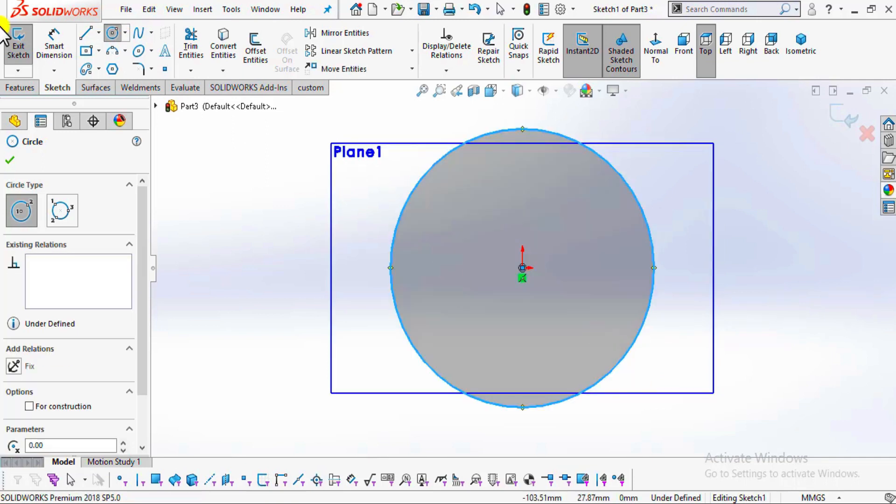
Dimension the circle's diameter to 300 mm.
left_click(29, 85)
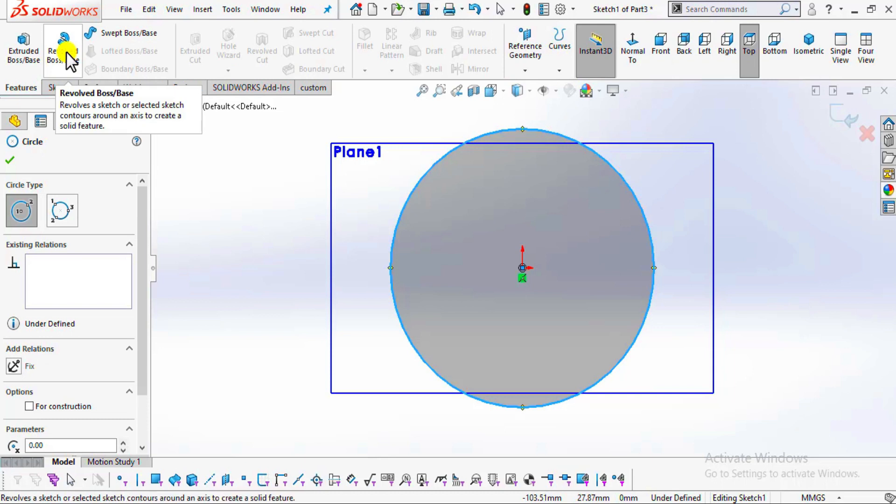
left_click(66, 84)
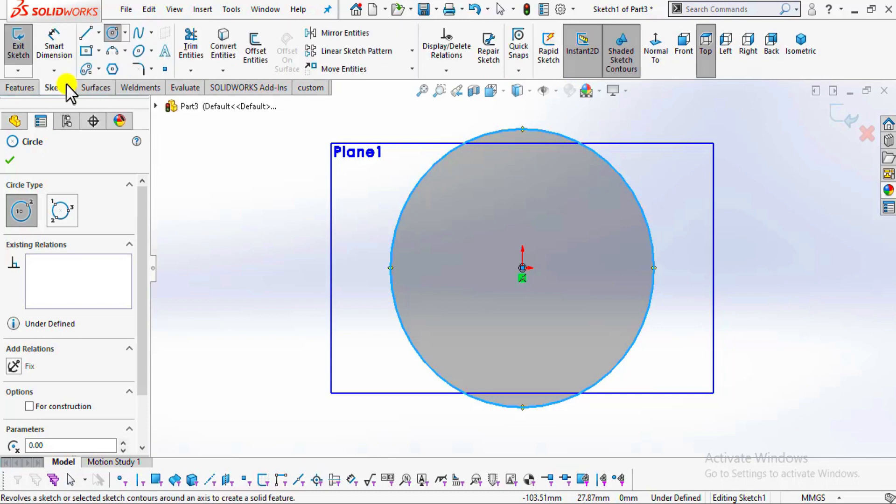
left_click(61, 42)
left_click(654, 243)
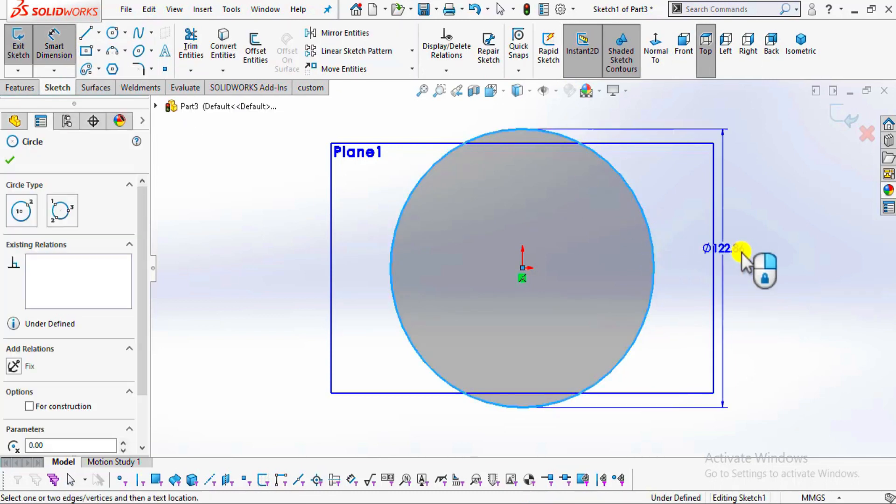
left_click(771, 271)
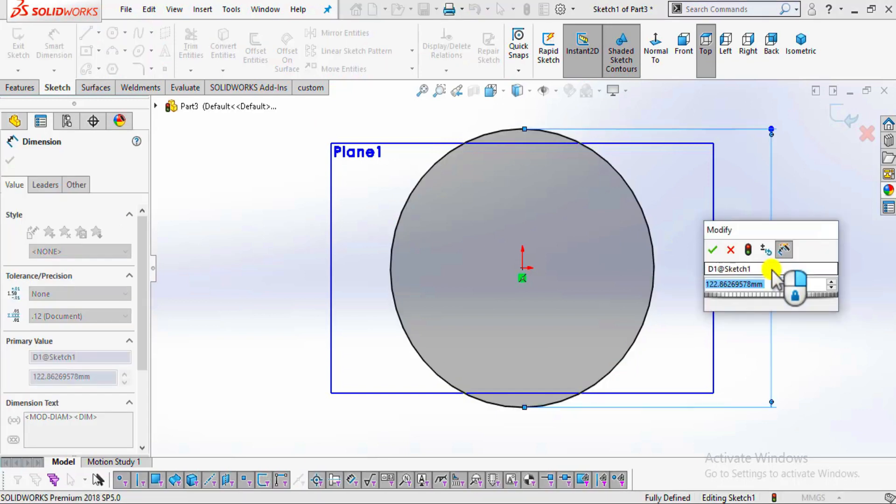
type("300")
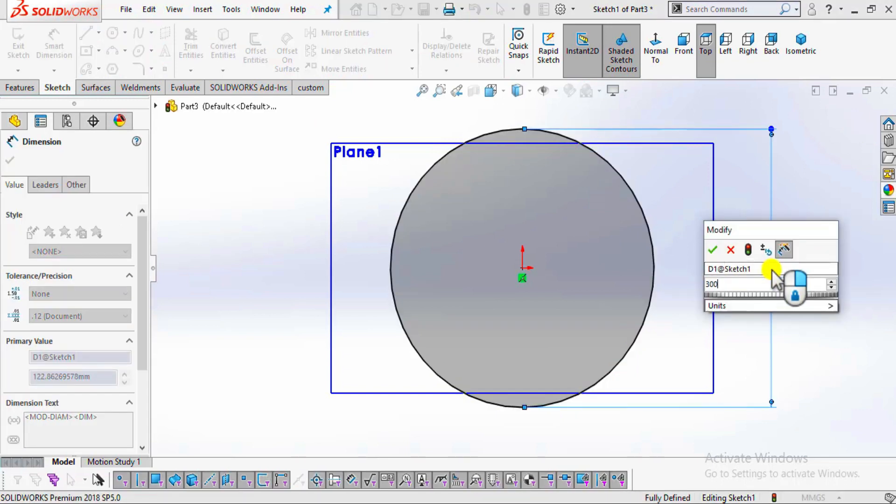
key("Return")
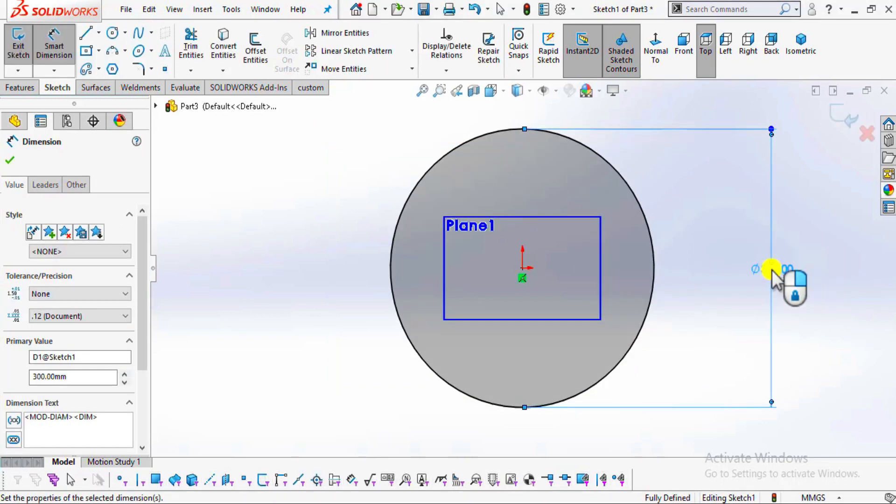
left_click(10, 159)
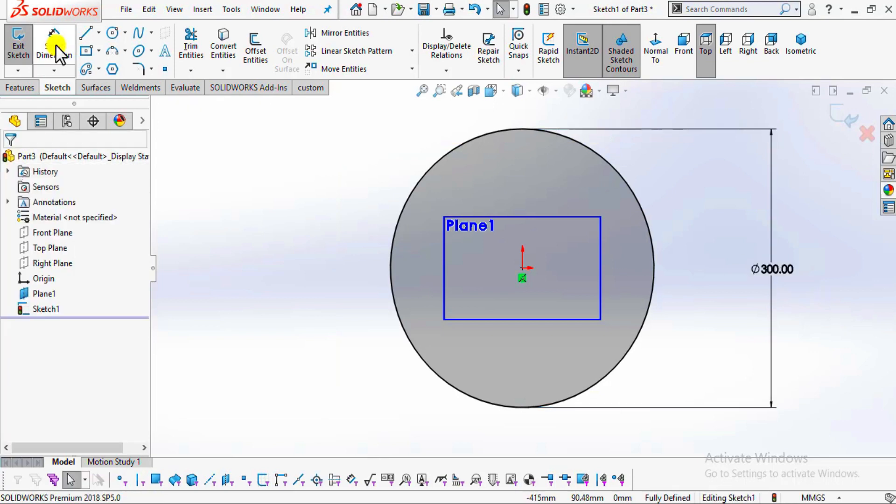
Sketch a small circle about 45 mm in diameter, centred on the large circle's uppermost point directly above the origin.
left_click(111, 34)
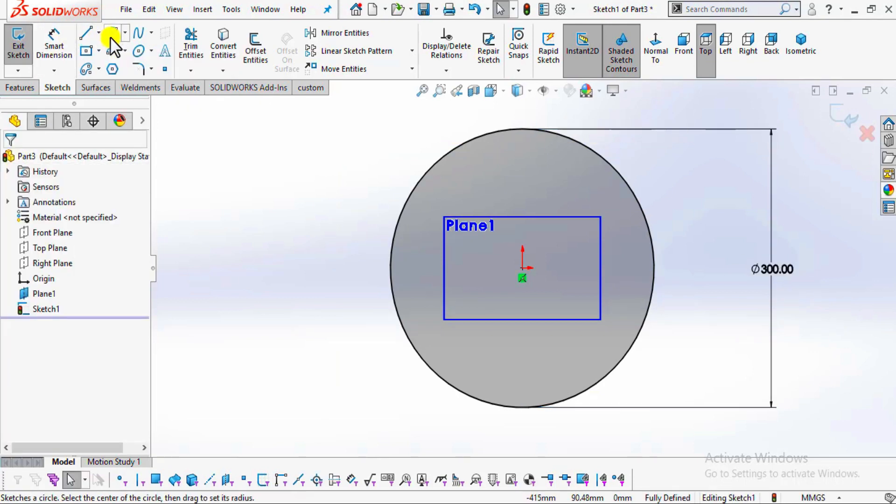
left_click(523, 130)
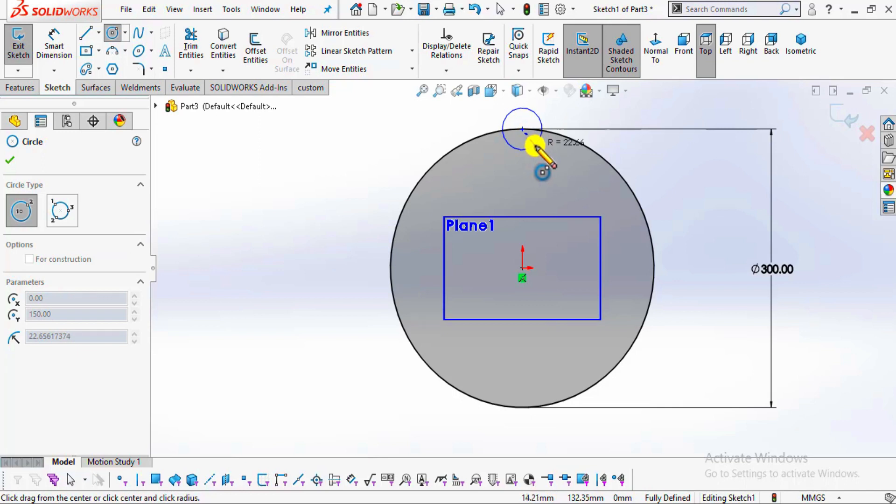
left_click(537, 147)
Dimension the small circle's diameter to 40 mm.
left_click(55, 47)
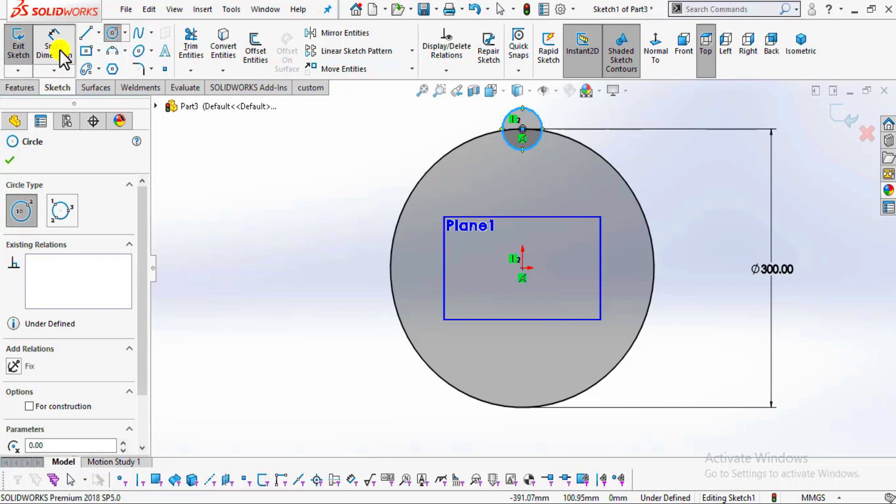
left_click(527, 150)
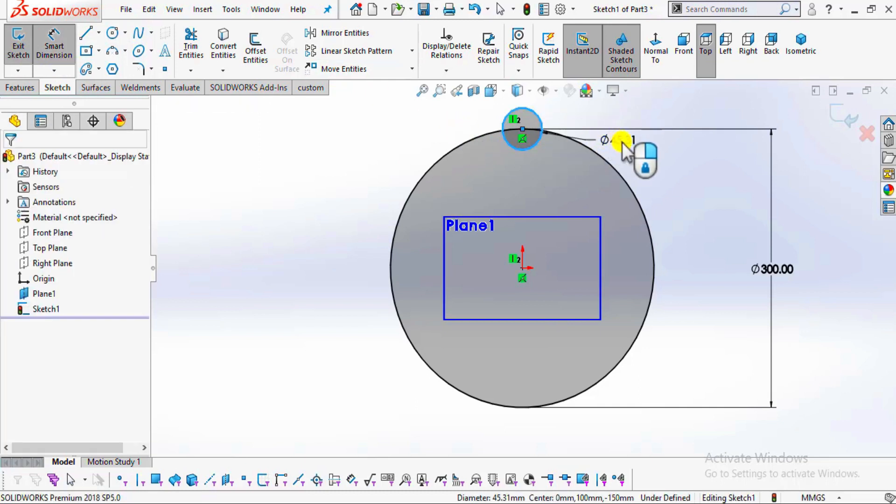
left_click(622, 142)
type("40")
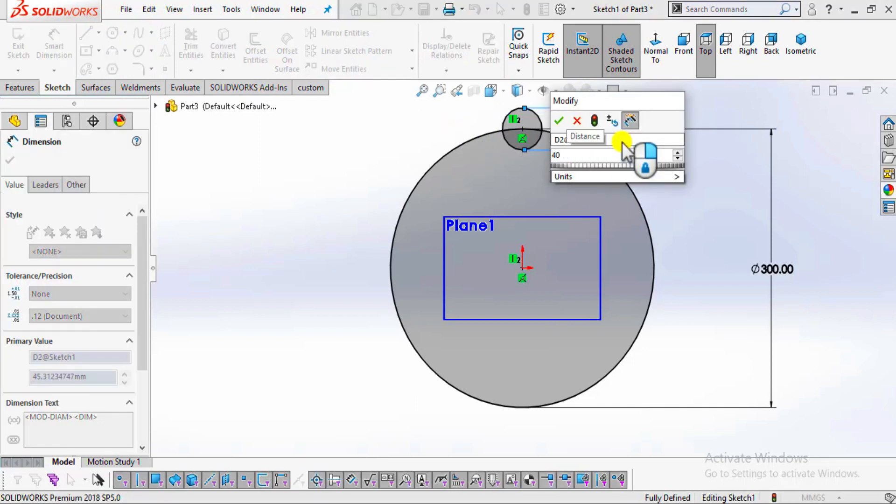
key("Return")
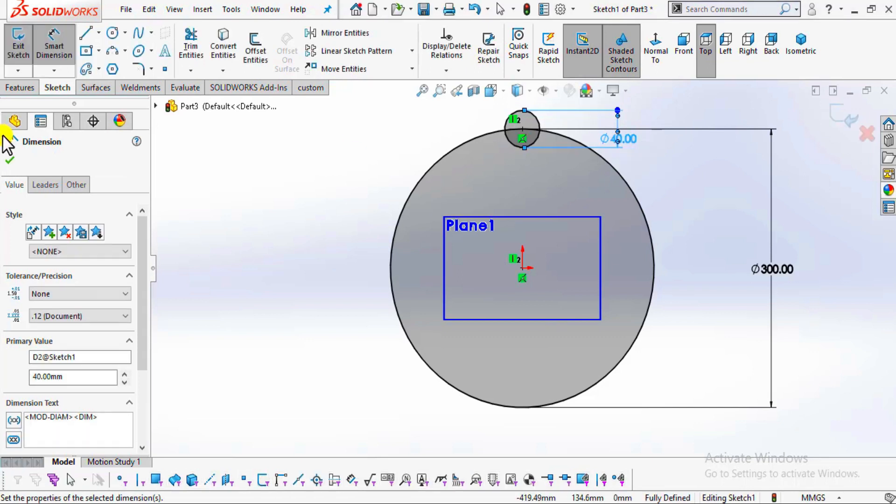
left_click(10, 160)
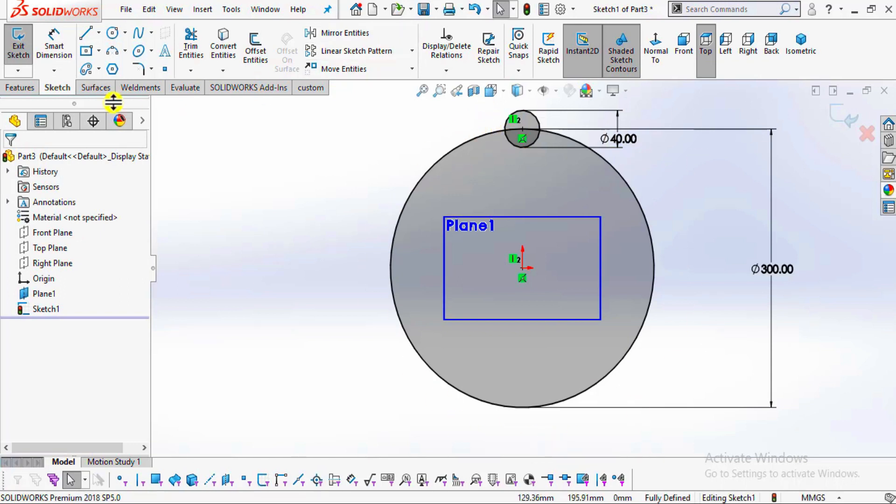
Set up a circular sketch pattern of the 40 mm circle around the origin, equally spaced over 360 degrees.
left_click(412, 51)
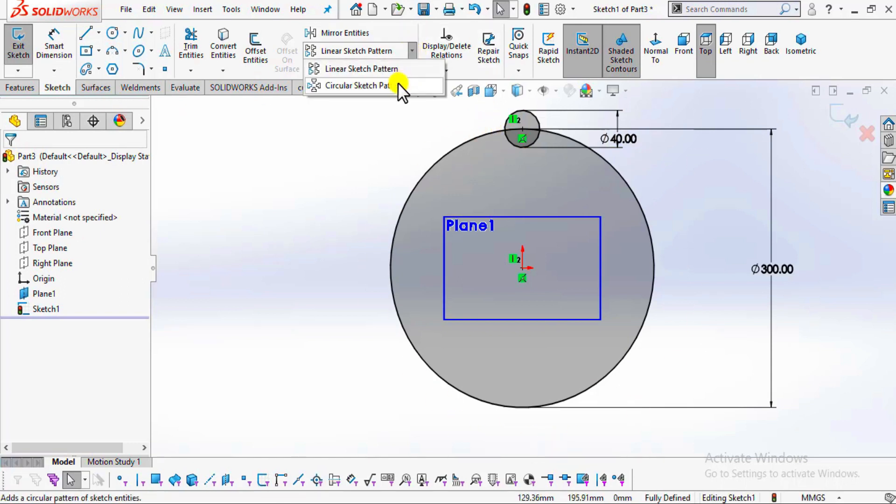
left_click(397, 84)
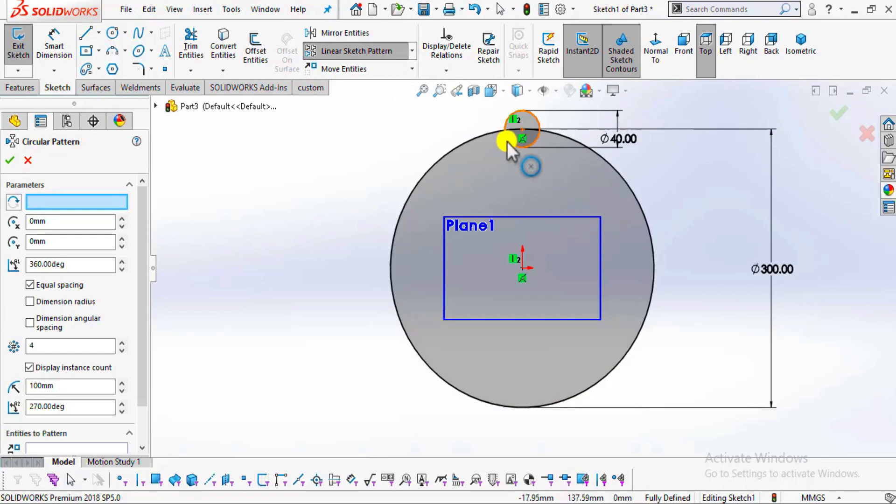
left_click(65, 198)
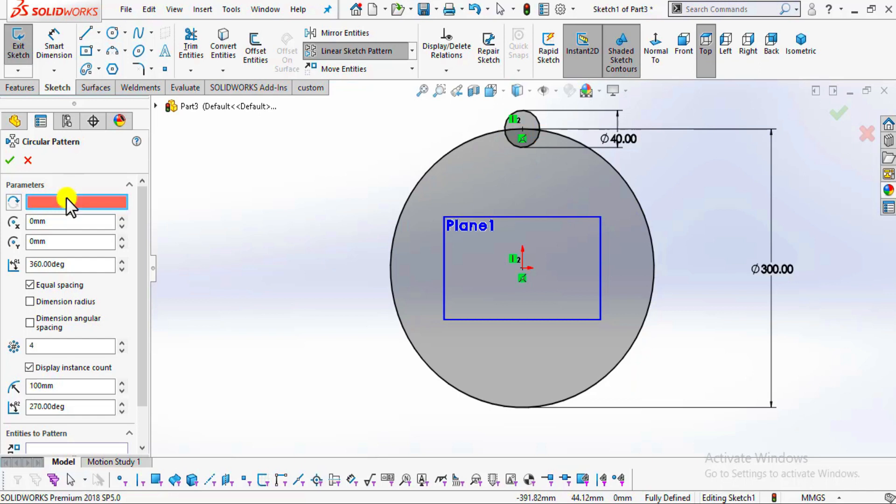
left_click(522, 267)
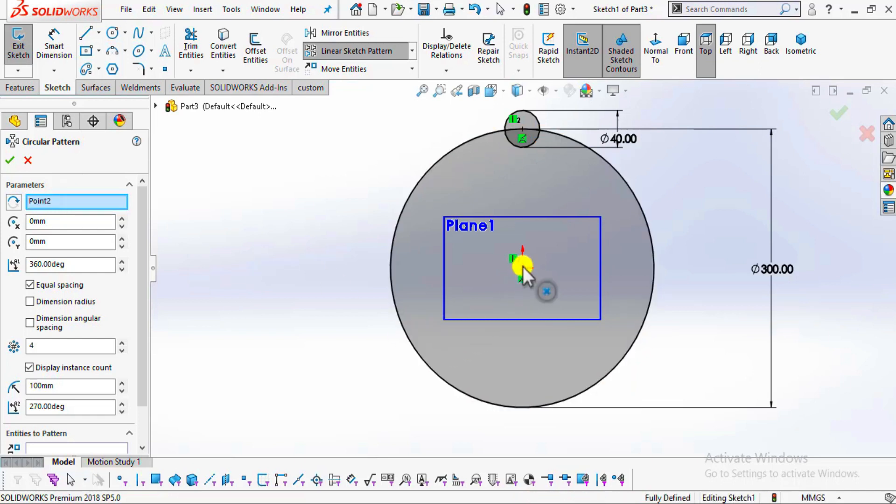
left_click(71, 446)
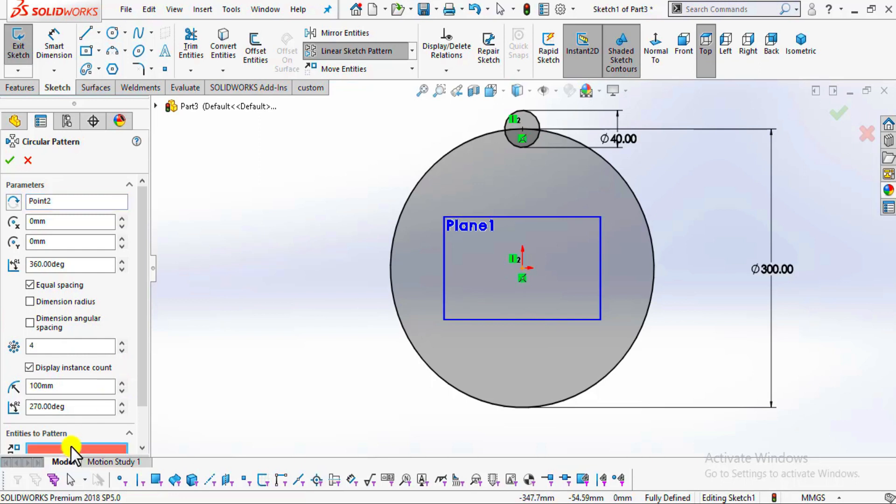
left_click(513, 141)
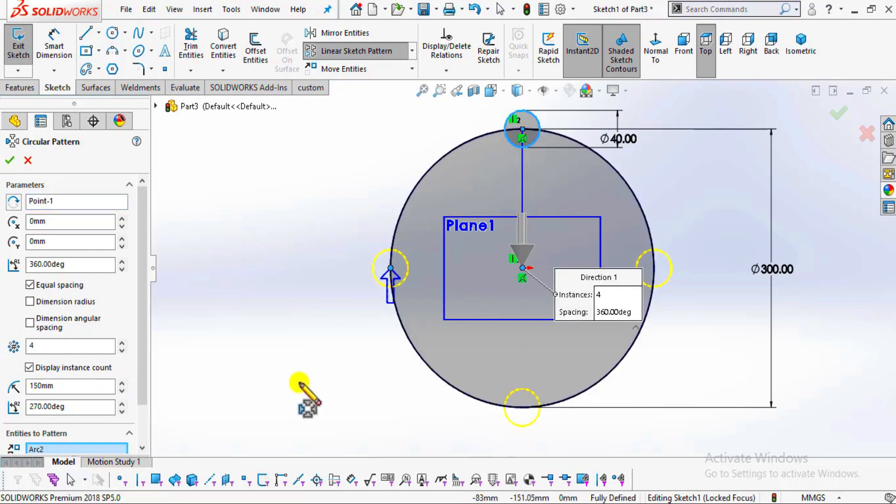
Set the circular sketch pattern to 24 instances and accept it.
left_click(122, 342)
left_click(122, 342)
left_click(121, 342)
left_click(122, 342)
left_click(122, 342)
left_click(122, 342)
left_click(121, 342)
left_click(122, 342)
left_click(122, 342)
left_click(121, 342)
left_click(122, 342)
left_click(121, 342)
left_click(122, 342)
left_click(122, 342)
left_click(122, 342)
left_click(122, 342)
left_click(122, 342)
left_click(122, 342)
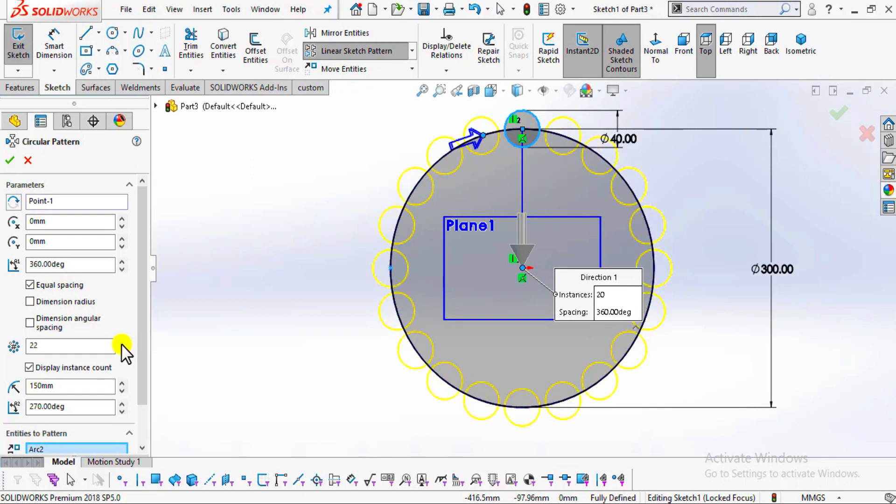
left_click(122, 342)
left_click(121, 342)
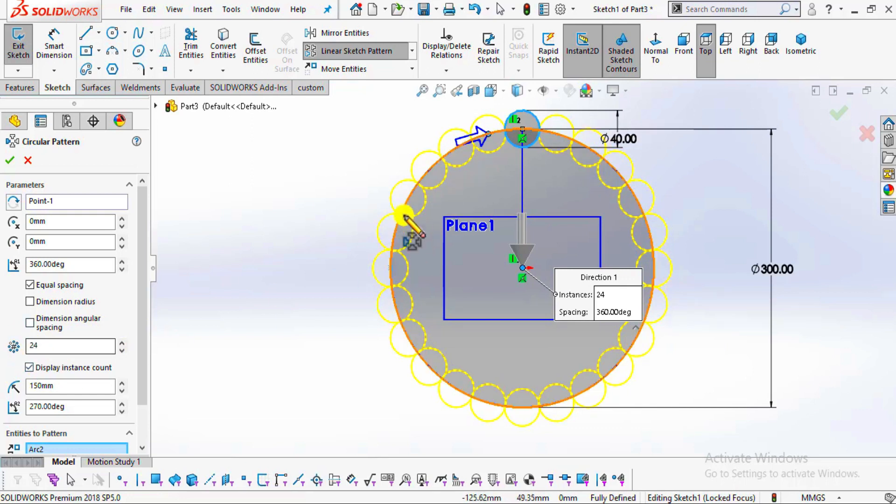
left_click(8, 164)
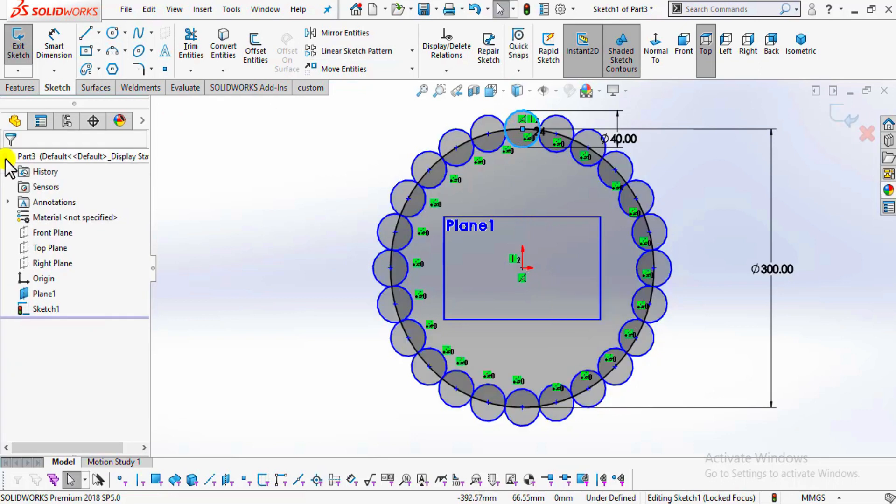
Trim the inner arcs and large-circle segments at the uppermost small circle and its immediate neighbours with Power trim.
key("z")
scroll(645, 286, "down", 2)
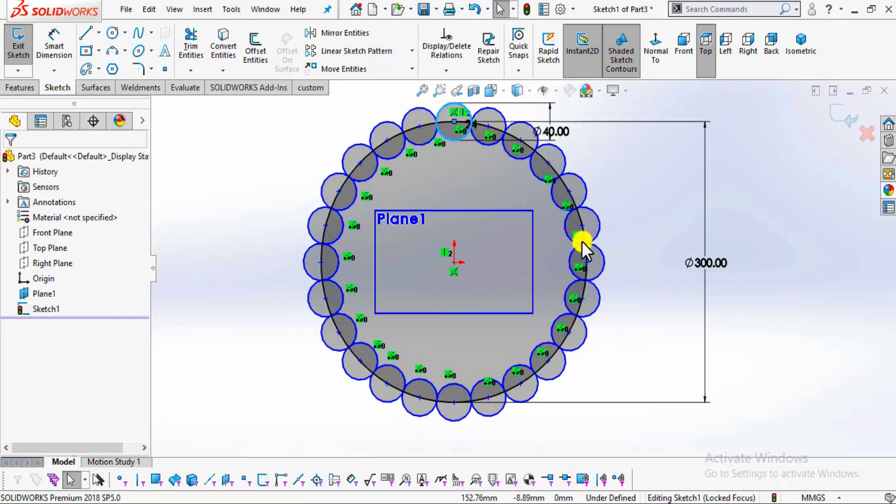
scroll(488, 146, "up", 1)
scroll(461, 133, "down", 2)
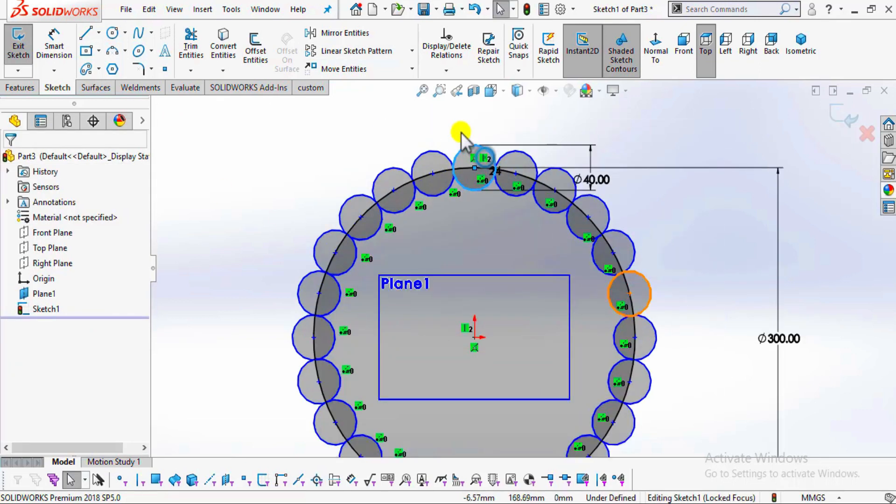
left_click(196, 41)
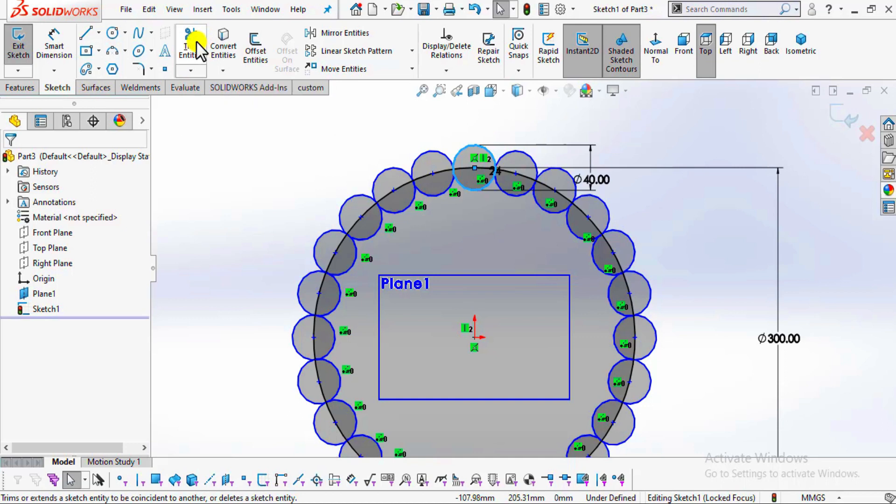
scroll(493, 220, "down", 5)
scroll(354, 227, "up", 4)
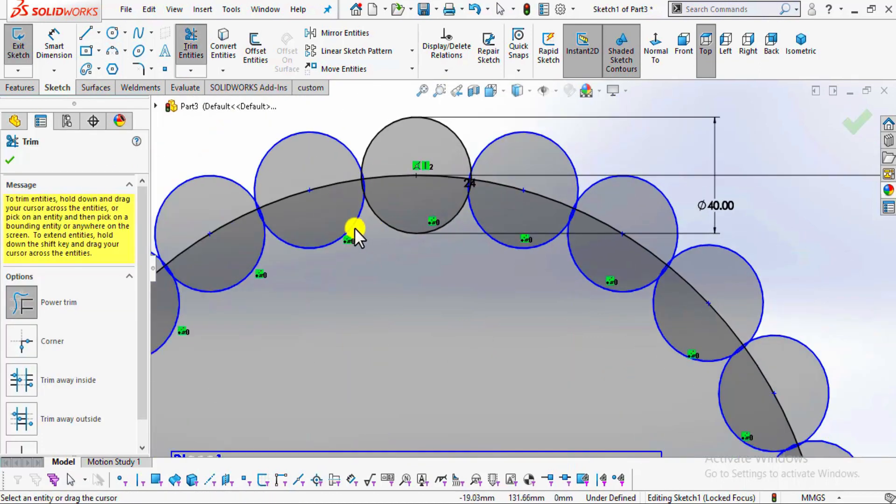
scroll(351, 227, "down", 4)
mouse_move(384, 308)
left_mouse_down()
mouse_move(357, 282)
mouse_move(429, 207)
mouse_move(379, 230)
mouse_move(346, 201)
mouse_move(465, 144)
mouse_move(373, 176)
mouse_move(447, 168)
left_mouse_up()
mouse_move(457, 121)
left_mouse_down()
mouse_move(558, 180)
mouse_move(690, 334)
mouse_move(824, 330)
mouse_move(683, 189)
left_mouse_up()
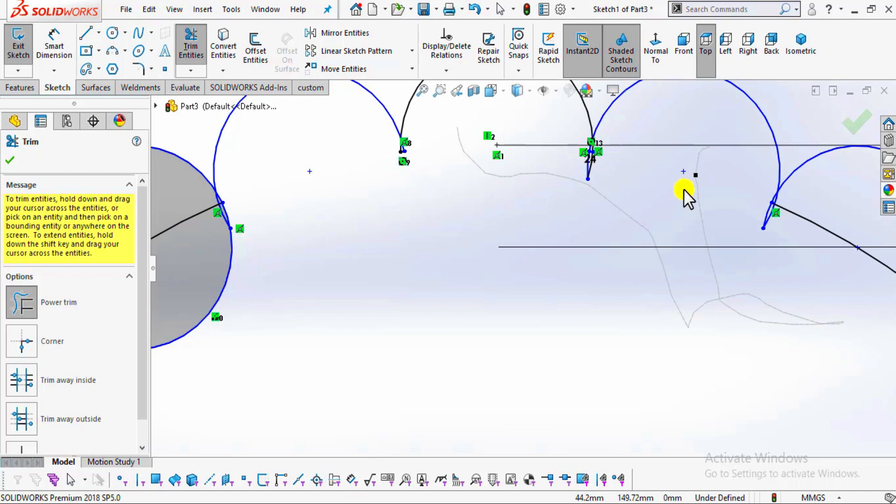
left_click_drag(454, 170, 436, 170)
scroll(435, 170, "up", 5)
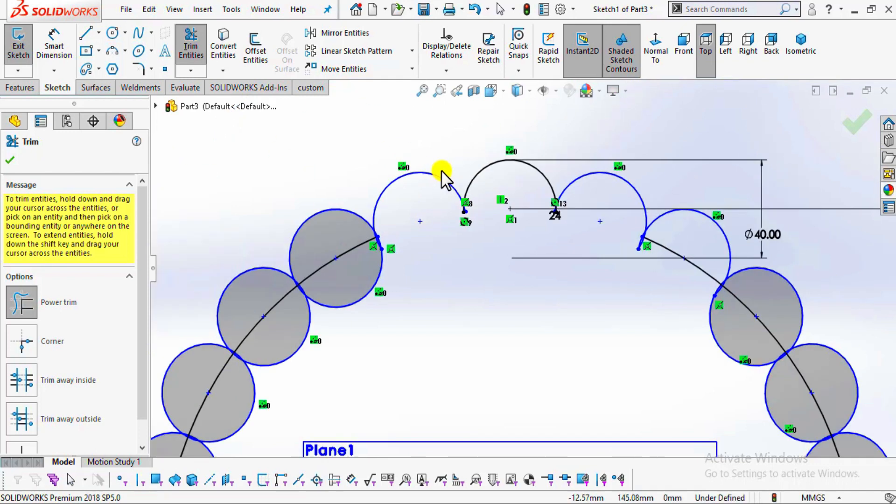
Try trimming only the inner arcs of the remaining small circles around the ring, and undo those trims.
left_click_drag(473, 192, 442, 189)
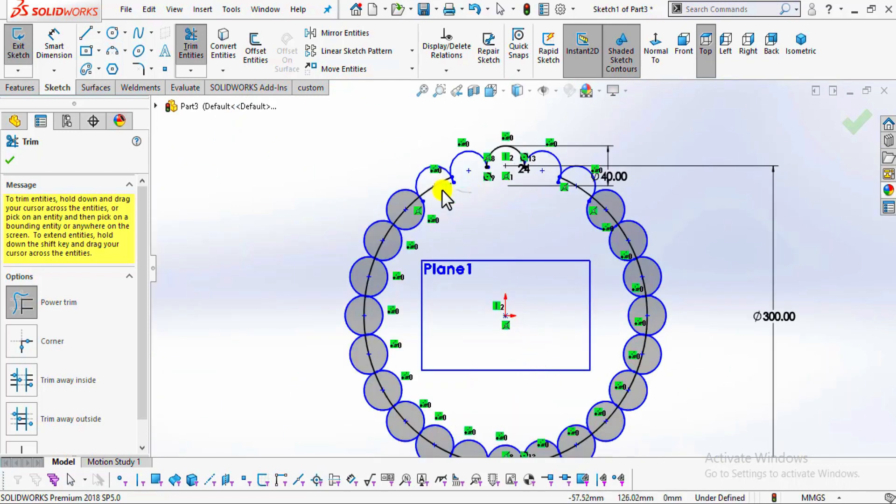
left_click_drag(380, 296, 382, 345)
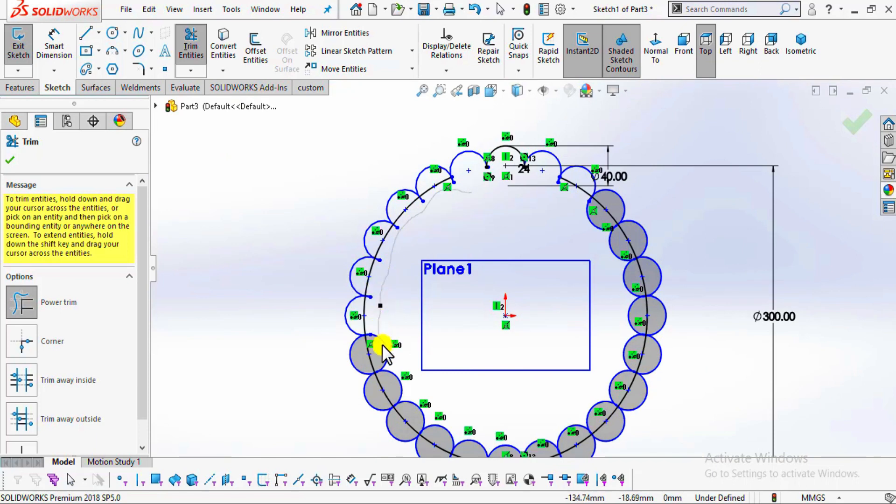
mouse_move(399, 390)
left_mouse_down()
mouse_move(441, 436)
mouse_move(481, 450)
mouse_move(557, 439)
mouse_move(589, 411)
mouse_move(634, 332)
mouse_move(617, 251)
mouse_move(588, 211)
left_mouse_up()
left_click_drag(608, 370, 611, 384)
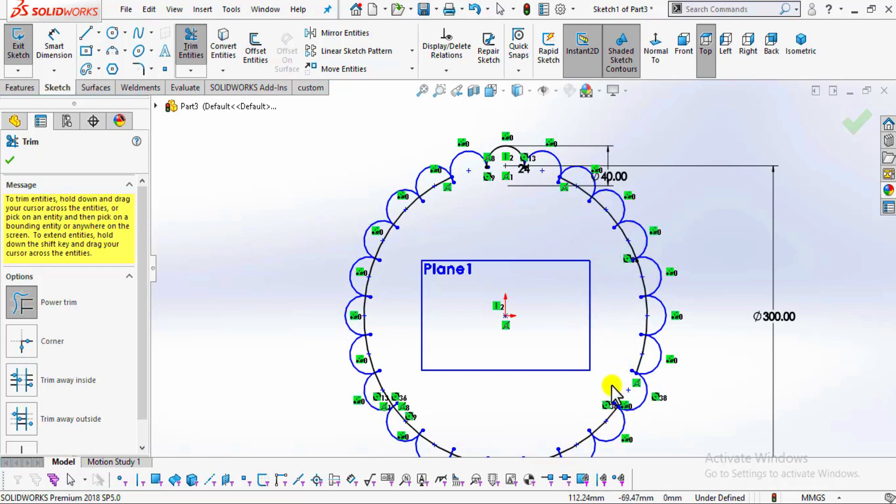
key("Escape")
key("ctrl+z")
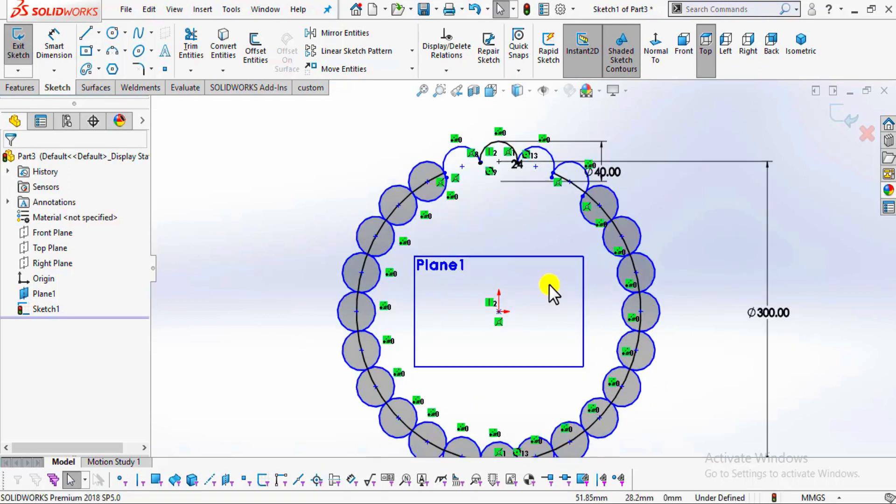
Trim the inner arcs and large-circle segments of the small circles along the ring's upper-left portion.
left_click(191, 46)
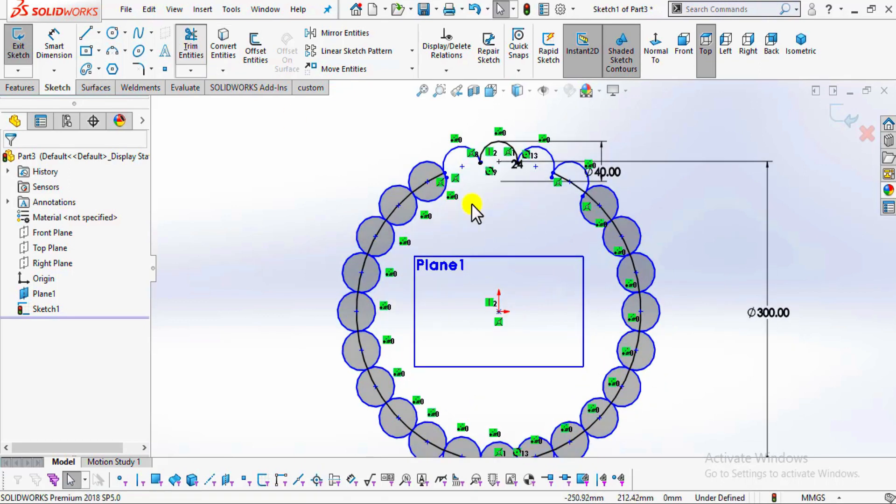
scroll(471, 203, "down", 3)
mouse_move(434, 216)
left_mouse_down()
mouse_move(364, 186)
mouse_move(345, 158)
left_mouse_up()
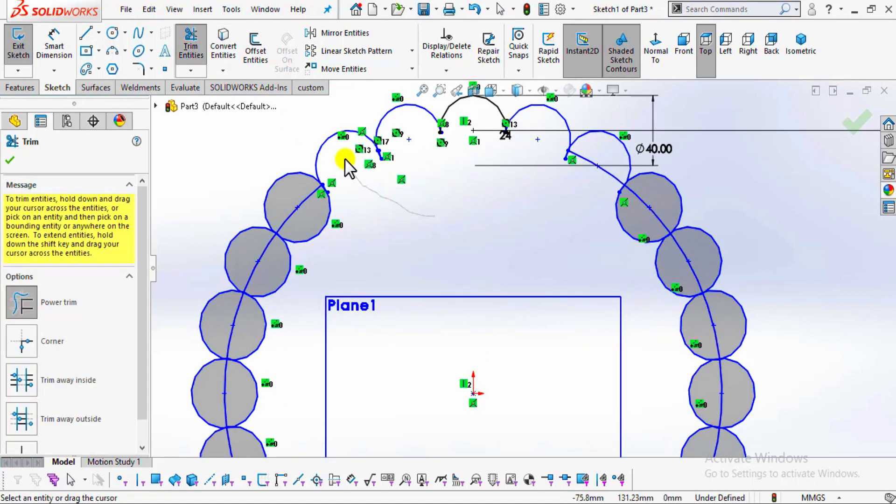
mouse_move(332, 205)
left_mouse_down()
mouse_move(297, 205)
mouse_move(294, 251)
mouse_move(255, 266)
mouse_move(265, 311)
mouse_move(226, 328)
left_mouse_up()
Trim the inner arcs and large-circle segments of the small circles down the ring's right side.
scroll(713, 202, "down", 3)
mouse_move(494, 259)
left_mouse_down()
mouse_move(592, 192)
mouse_move(505, 141)
mouse_move(520, 201)
left_mouse_up()
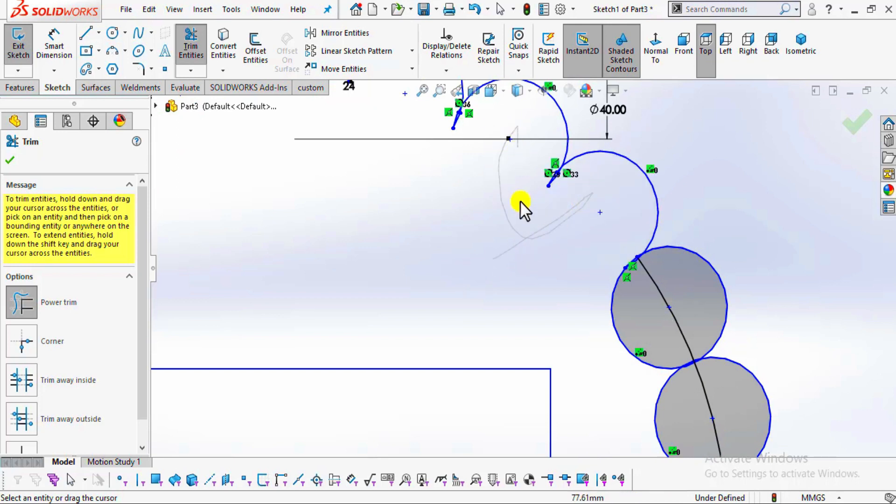
mouse_move(603, 270)
left_mouse_down()
mouse_move(667, 283)
mouse_move(571, 260)
left_mouse_up()
scroll(571, 260, "up", 4)
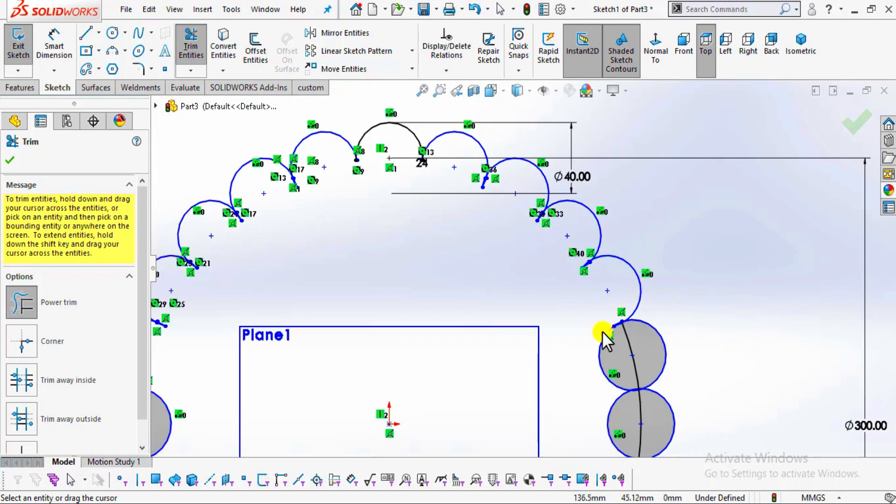
mouse_move(506, 296)
left_mouse_down()
mouse_move(561, 278)
mouse_move(523, 325)
mouse_move(565, 329)
left_mouse_up()
mouse_move(515, 377)
left_mouse_down()
mouse_move(552, 395)
mouse_move(547, 340)
mouse_move(539, 349)
left_mouse_up()
left_click_drag(566, 392, 518, 413)
left_click_drag(544, 450, 522, 413)
scroll(532, 327, "up", 5)
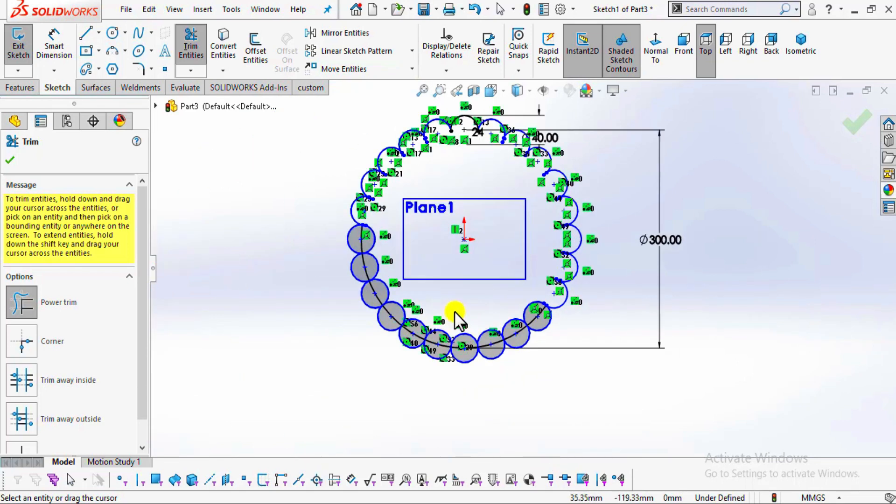
Trim the inner arcs of the remaining small circles along the ring's lower left and bottom, keeping the large circle.
scroll(443, 317, "down", 4)
mouse_move(304, 122)
left_mouse_down()
mouse_move(307, 197)
mouse_move(353, 282)
left_mouse_up()
mouse_move(393, 312)
left_mouse_down()
mouse_move(380, 310)
mouse_move(454, 348)
mouse_move(534, 340)
mouse_move(621, 312)
mouse_move(531, 350)
mouse_move(545, 366)
left_mouse_up()
Trim the large-circle pieces and overlapping arc tips at the junctions on both sides of the bottom scallop.
scroll(526, 322, "down", 2)
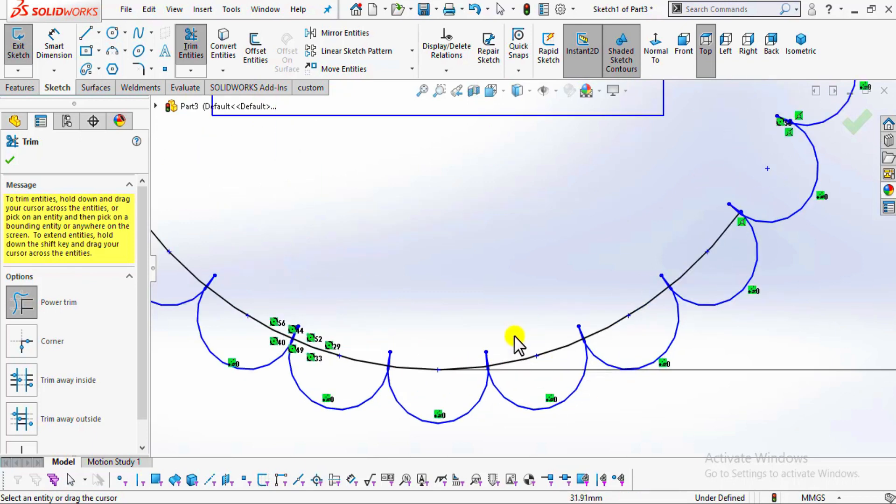
scroll(481, 359, "down", 4)
scroll(491, 330, "down", 2)
mouse_move(532, 299)
left_mouse_down()
mouse_move(544, 352)
mouse_move(617, 347)
mouse_move(486, 292)
mouse_move(442, 307)
mouse_move(410, 342)
mouse_move(401, 373)
left_mouse_up()
left_click_drag(461, 363, 508, 348)
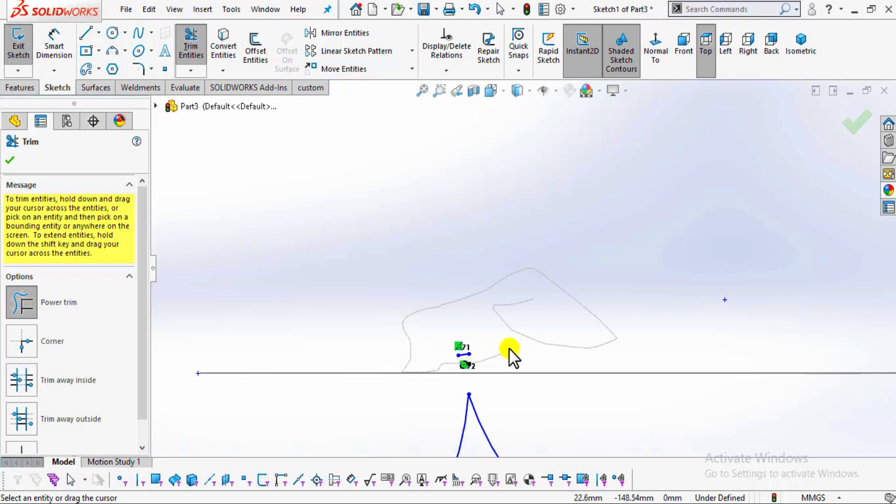
scroll(474, 298, "up", 4)
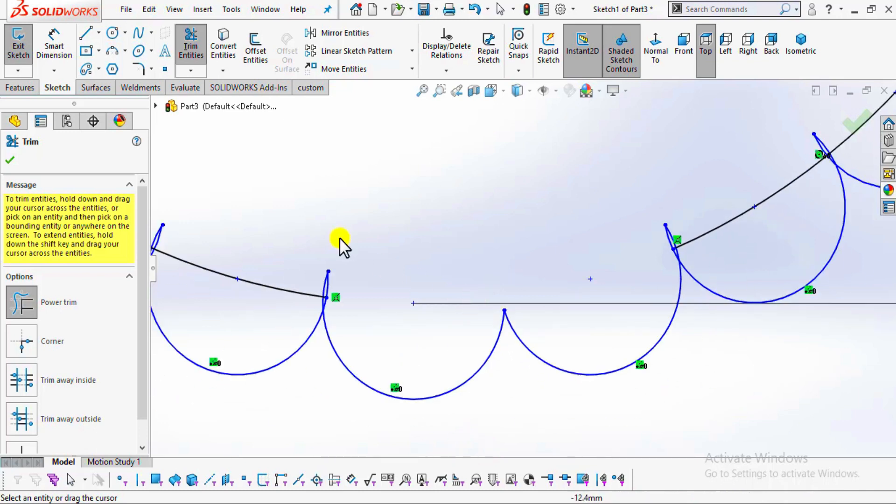
scroll(326, 243, "down", 3)
left_click_drag(370, 336, 360, 326)
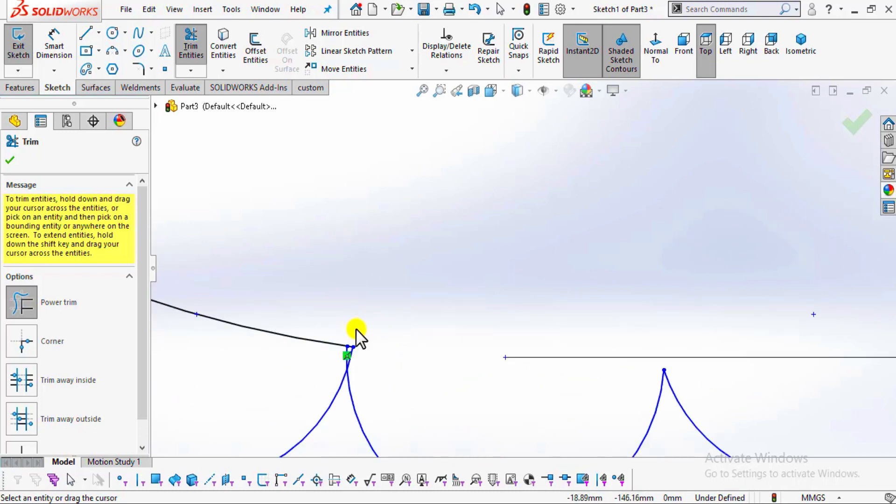
scroll(356, 329, "down", 1)
scroll(322, 299, "up", 5)
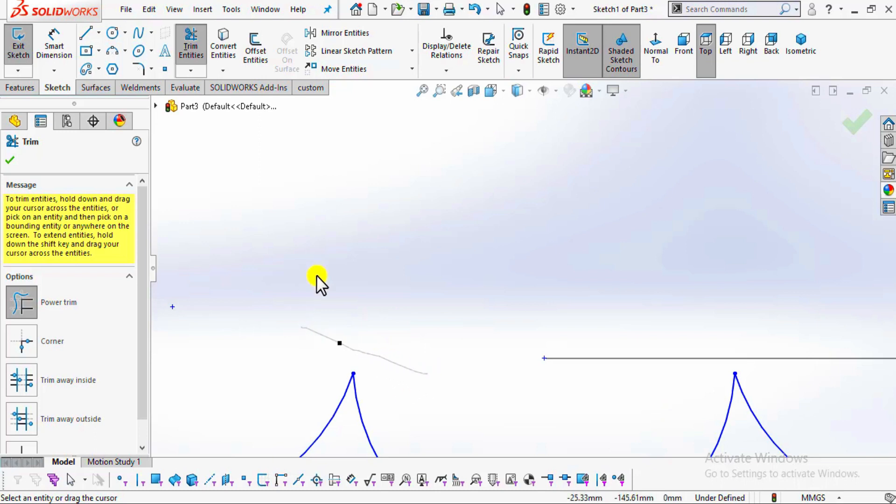
Trim the large-circle segments and crossing arc tips at the next two junctions on the lower left.
scroll(420, 243, "down", 3)
mouse_move(382, 252)
left_mouse_down()
mouse_move(330, 164)
mouse_move(310, 172)
mouse_move(378, 234)
mouse_move(442, 272)
left_mouse_up()
scroll(435, 279, "down", 5)
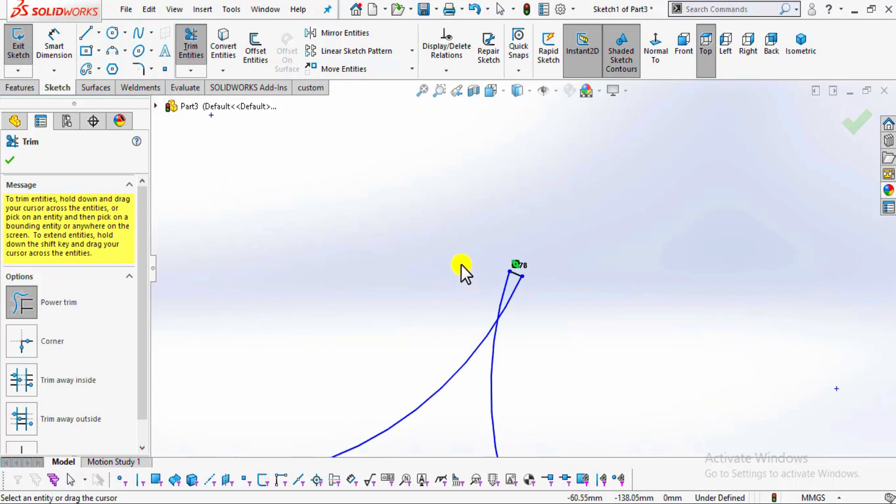
left_click_drag(536, 280, 522, 270)
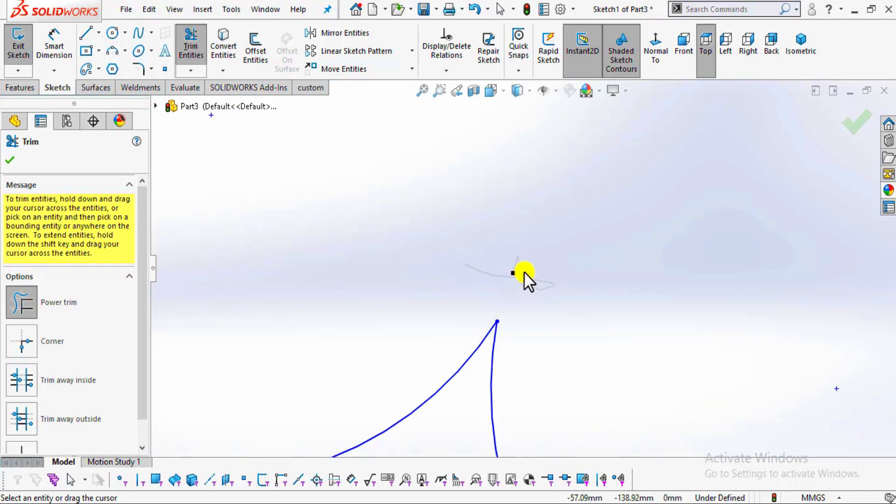
scroll(527, 267, "up", 8)
scroll(326, 155, "down", 8)
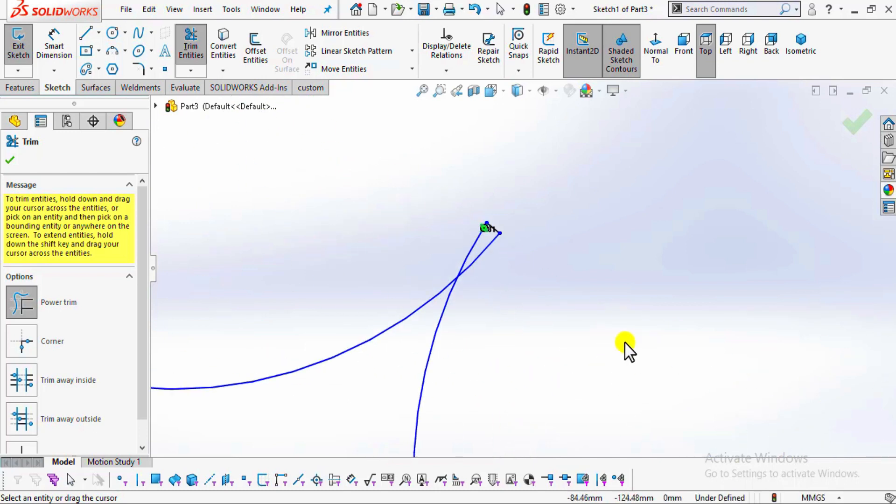
left_click_drag(442, 216, 491, 215)
scroll(530, 229, "up", 6)
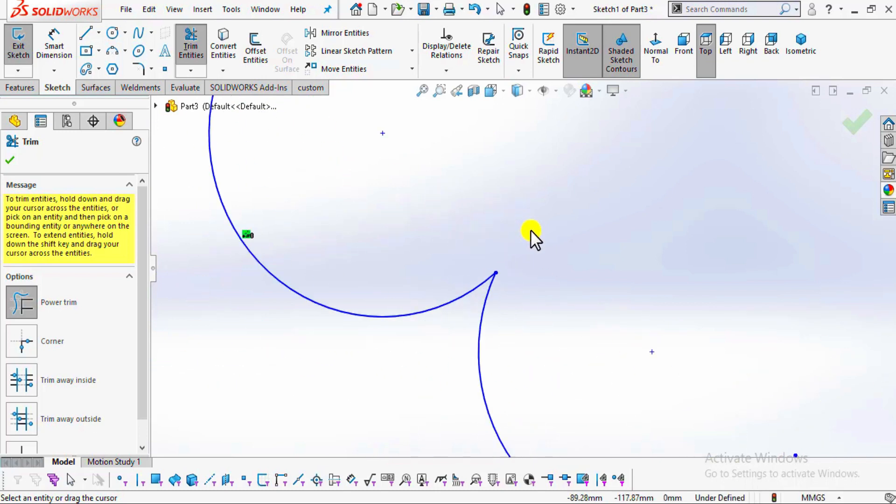
Continue up the lower-left side, trimming the large-circle segments and crossing tips at the two junctions below the leftmost scallop's lower end.
scroll(464, 165, "down", 3)
mouse_move(434, 143)
left_mouse_down()
mouse_move(449, 197)
mouse_move(486, 253)
mouse_move(436, 192)
mouse_move(486, 248)
left_mouse_up()
scroll(444, 223, "down", 6)
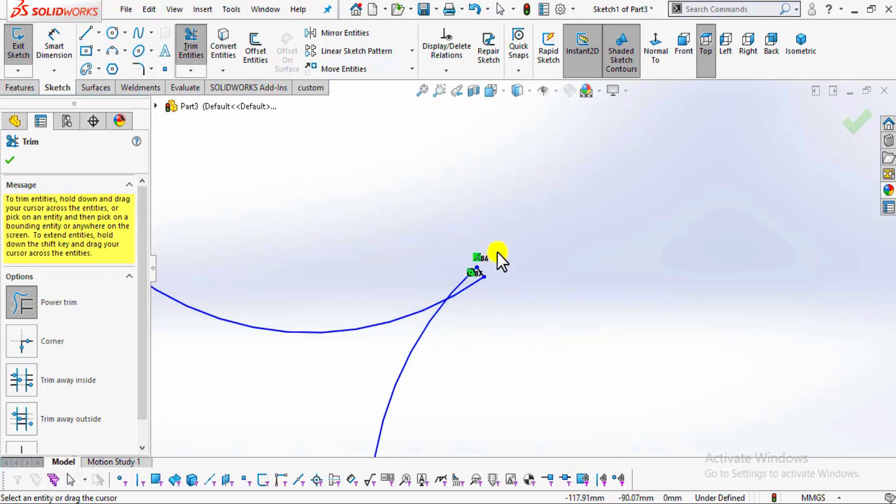
mouse_move(423, 260)
left_mouse_down()
mouse_move(468, 285)
mouse_move(466, 311)
mouse_move(439, 282)
left_mouse_up()
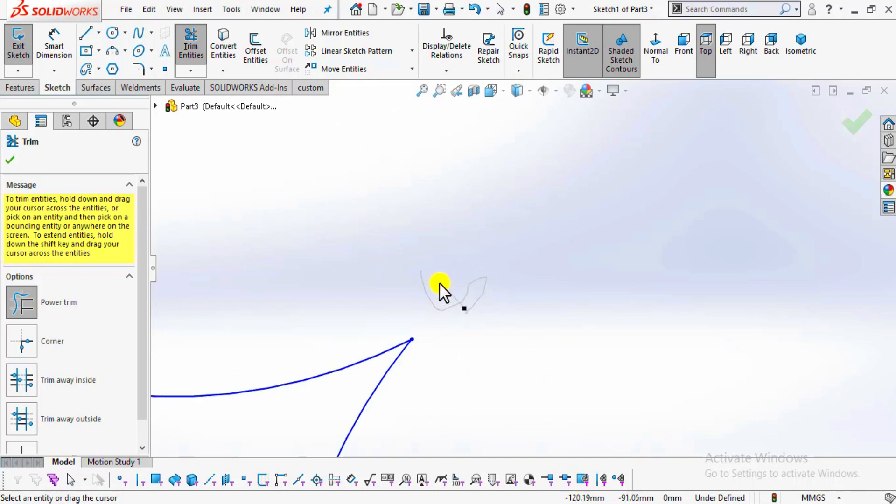
scroll(487, 291, "up", 3)
scroll(487, 290, "up", 8)
scroll(552, 175, "up", 2)
scroll(536, 187, "down", 6)
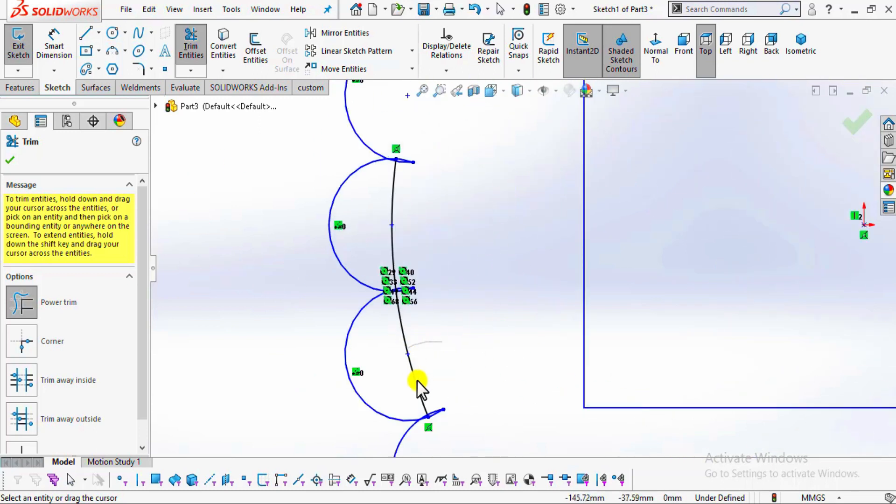
left_click_drag(416, 380, 450, 428)
scroll(442, 422, "down", 5)
mouse_move(454, 270)
left_mouse_down()
mouse_move(426, 356)
mouse_move(476, 295)
left_mouse_up()
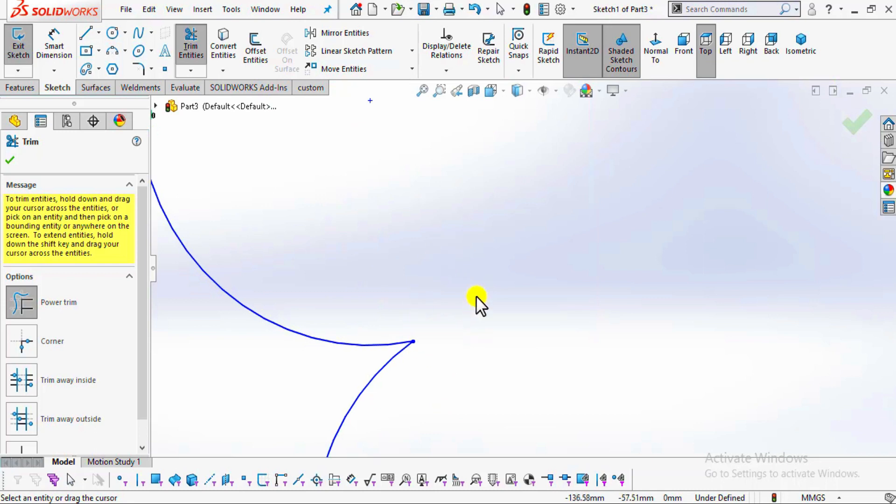
Trim the large-circle segment inside the leftmost scallop and the crossing arc tips at its lower junction.
scroll(465, 280, "up", 10)
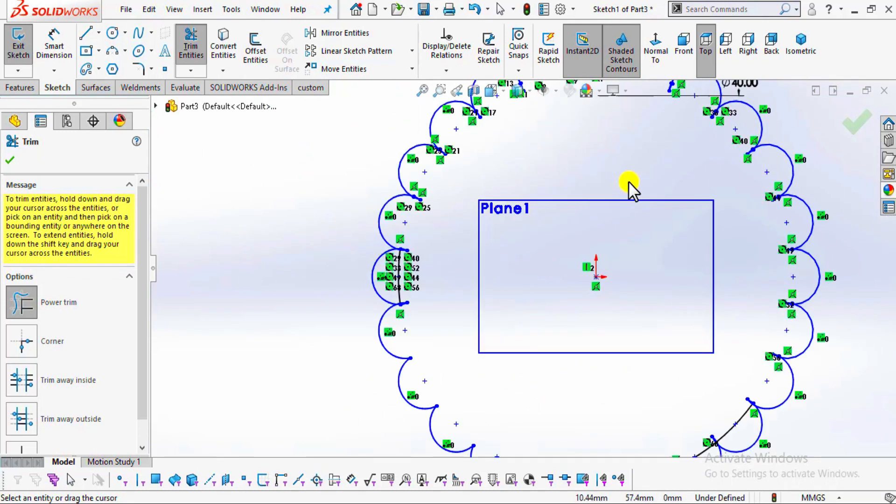
scroll(428, 269, "down", 5)
mouse_move(418, 267)
left_mouse_down()
mouse_move(337, 321)
mouse_move(369, 366)
left_mouse_up()
scroll(368, 366, "down", 6)
left_click_drag(376, 289, 445, 268)
scroll(444, 268, "up", 8)
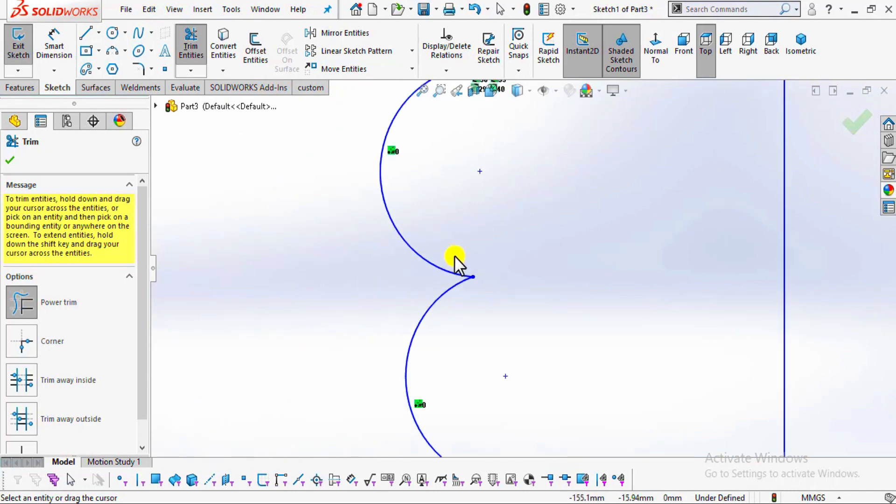
Trim the crossing arc tips at the first two junctions above the leftmost scallop.
scroll(493, 214, "down", 4)
scroll(493, 217, "down", 3)
mouse_move(322, 301)
left_mouse_down()
mouse_move(530, 314)
mouse_move(268, 222)
mouse_move(400, 349)
mouse_move(421, 325)
left_mouse_up()
scroll(422, 325, "up", 6)
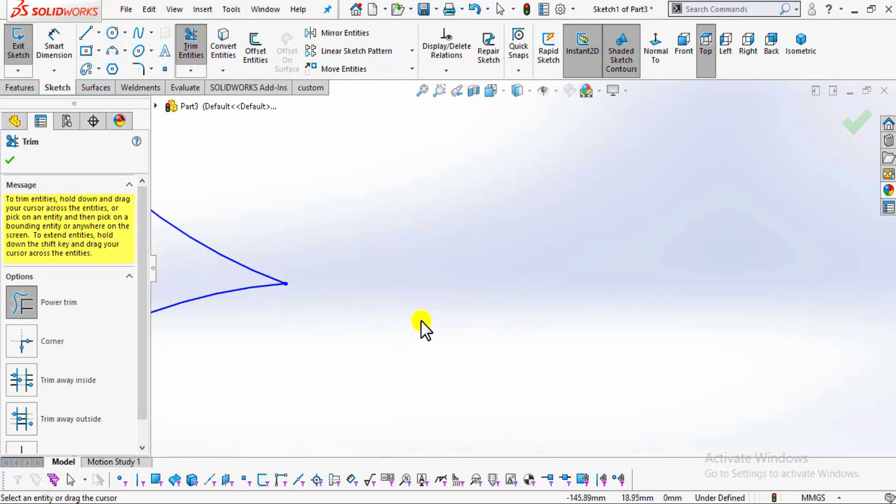
scroll(562, 208, "up", 4)
scroll(511, 214, "down", 10)
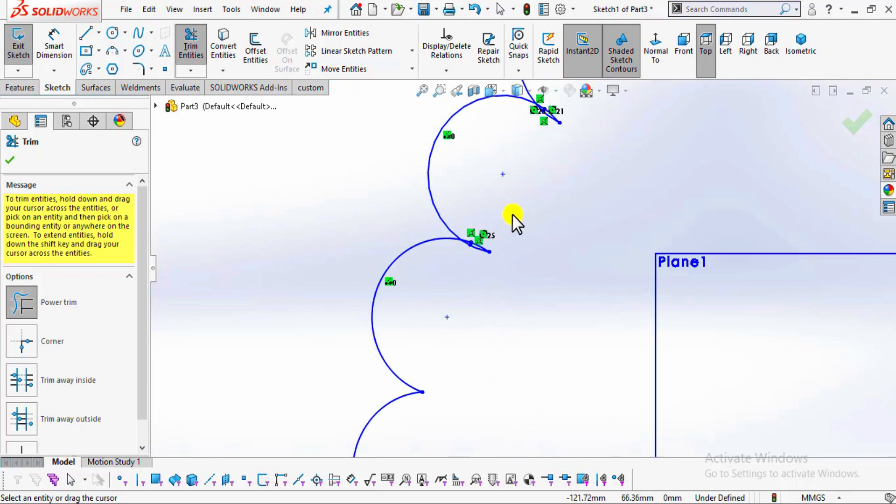
mouse_move(527, 192)
left_mouse_down()
mouse_move(532, 322)
mouse_move(449, 266)
mouse_move(439, 239)
left_mouse_up()
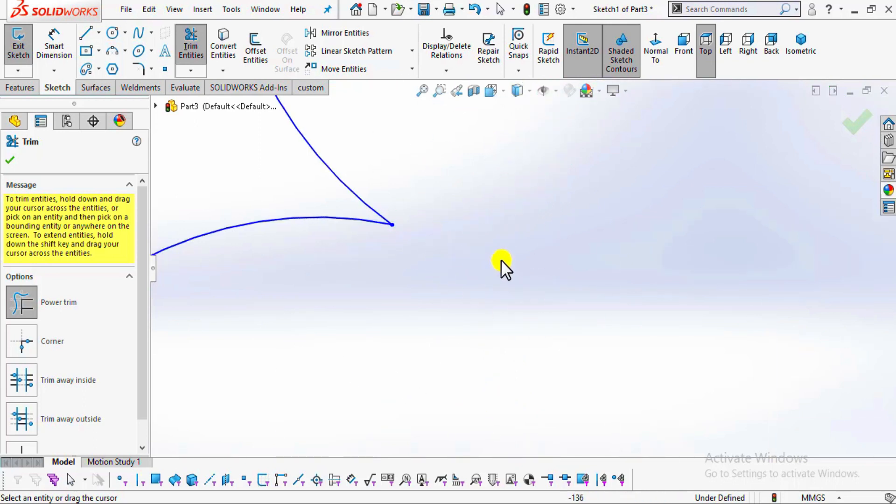
Continue up the upper-left side, trimming the crossing arc tips at the third and fourth junctions above the leftmost scallop.
scroll(500, 266, "up", 5)
scroll(510, 181, "down", 2)
scroll(500, 290, "down", 3)
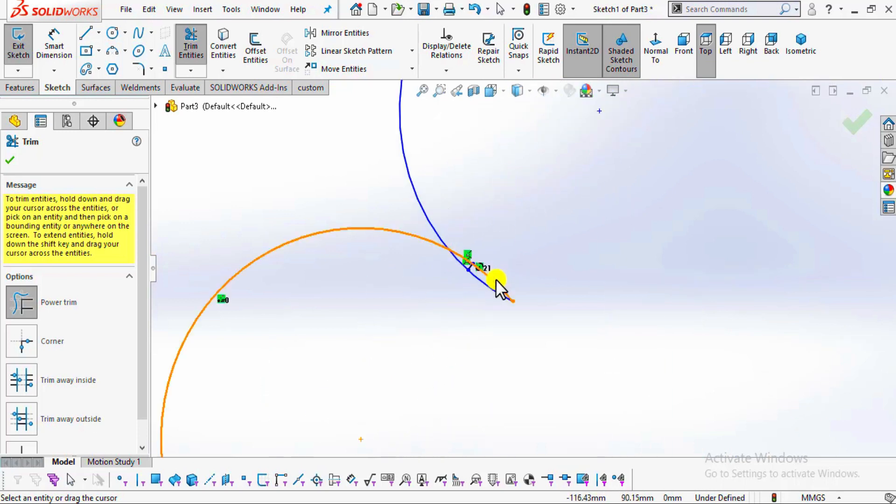
mouse_move(485, 282)
left_mouse_down()
mouse_move(458, 238)
mouse_move(462, 264)
mouse_move(478, 249)
left_mouse_up()
scroll(478, 252, "up", 4)
scroll(694, 136, "down", 1)
mouse_move(785, 97)
left_mouse_down()
mouse_move(680, 110)
mouse_move(564, 207)
mouse_move(564, 181)
mouse_move(563, 189)
left_mouse_up()
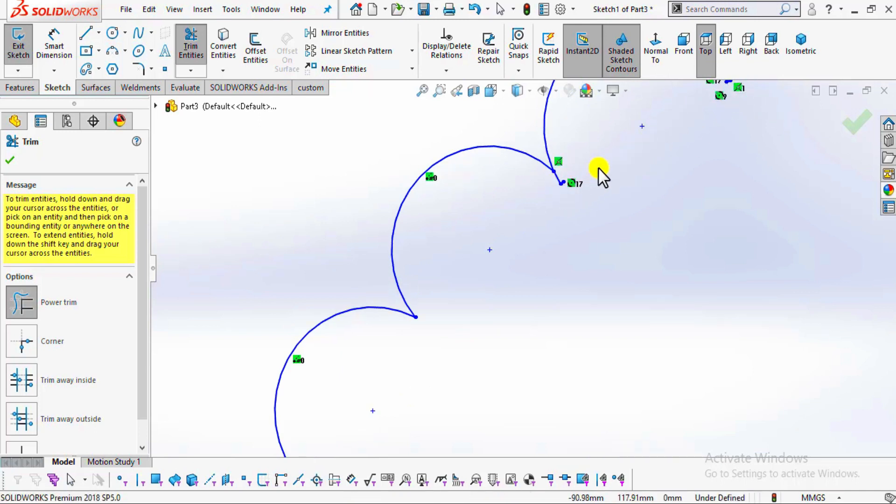
scroll(598, 167, "down", 2)
scroll(537, 226, "up", 4)
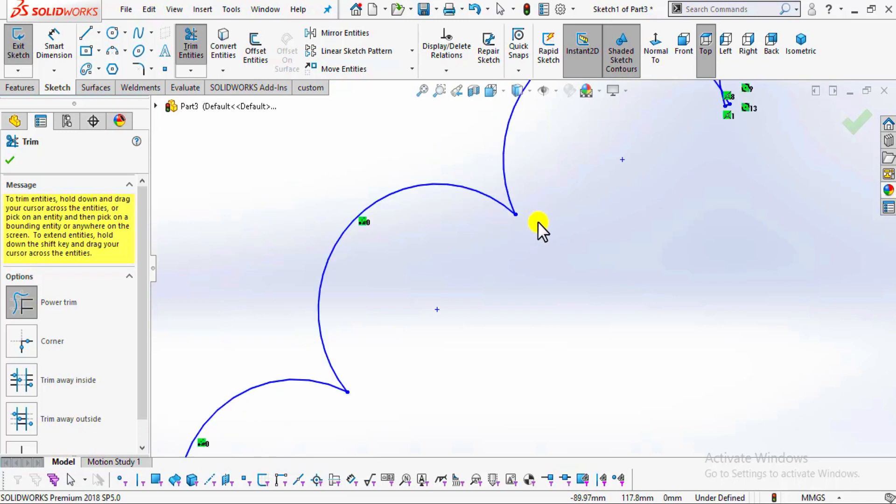
Trim the crossing arc tips at the last two junctions on the upper left, up to the top scallop.
scroll(566, 231, "down", 4)
mouse_move(566, 232)
left_mouse_down()
mouse_move(438, 252)
mouse_move(451, 272)
left_mouse_up()
scroll(460, 257, "up", 3)
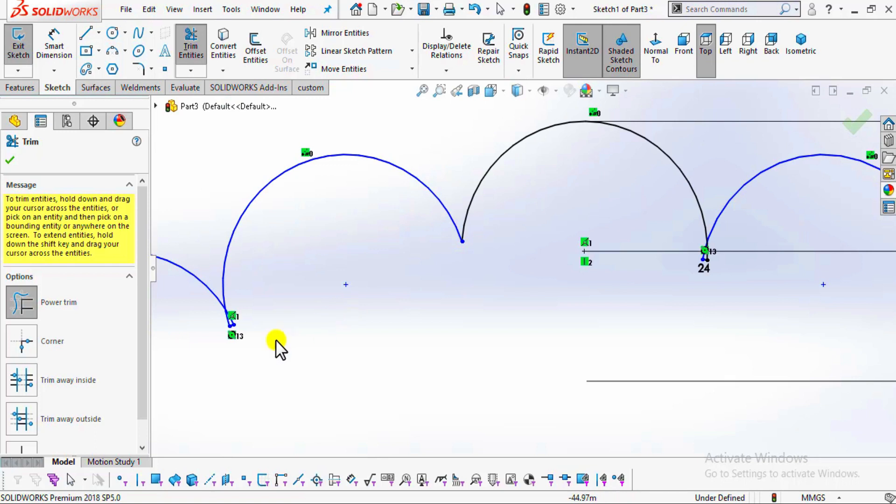
scroll(256, 276, "down", 3)
mouse_move(225, 306)
left_mouse_down()
mouse_move(246, 314)
mouse_move(235, 305)
left_mouse_up()
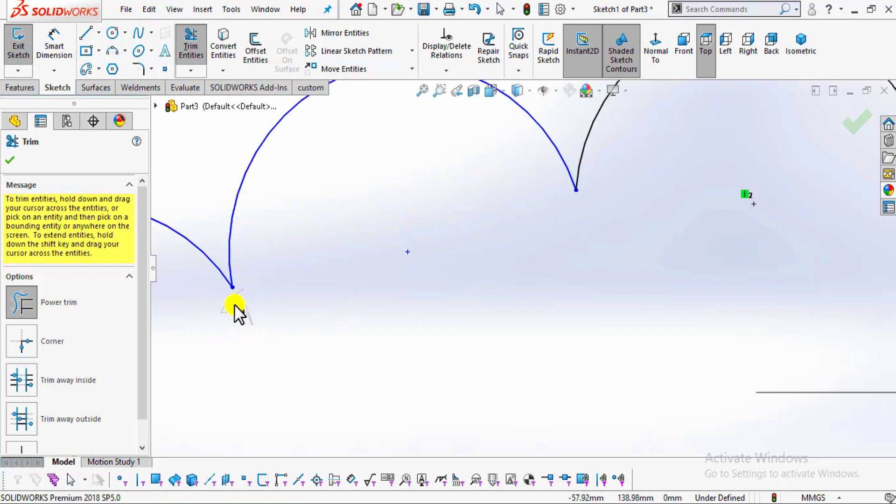
Trim the crossing arc tips at the first two junctions to the right of the top scallop.
scroll(499, 333, "up", 5)
scroll(668, 308, "down", 5)
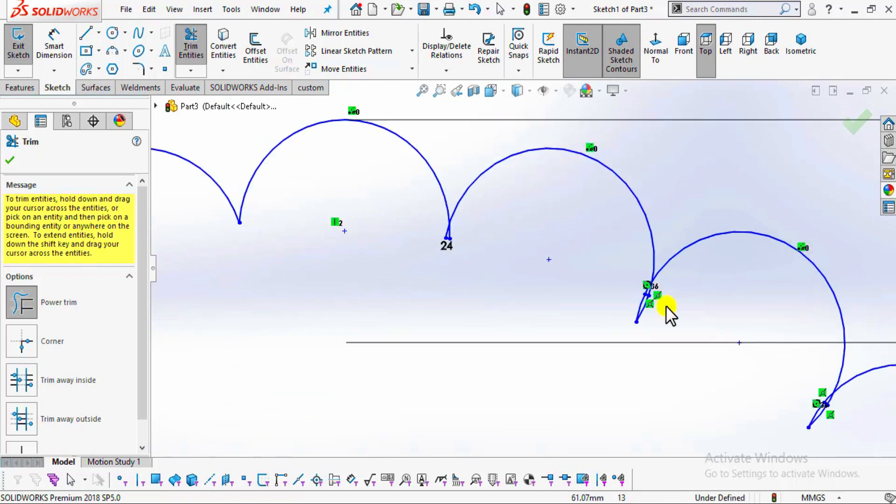
left_click_drag(675, 336, 563, 273)
mouse_move(636, 292)
left_mouse_down()
mouse_move(519, 275)
mouse_move(433, 232)
mouse_move(446, 247)
mouse_move(450, 232)
mouse_move(656, 302)
mouse_move(630, 275)
mouse_move(464, 259)
left_mouse_up()
scroll(512, 242, "up", 5)
Trim the crossing arc tips and leftover short segments at the next two junctions down the upper-right side.
scroll(480, 216, "down", 8)
left_click_drag(586, 297, 494, 211)
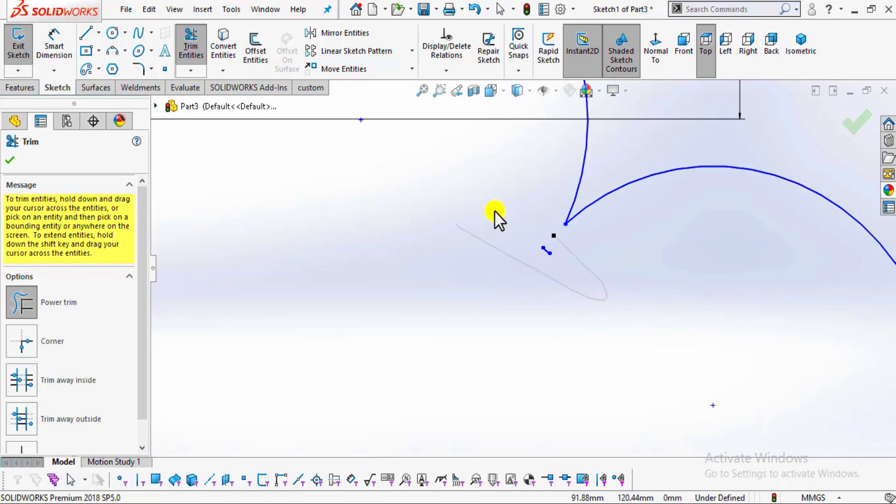
scroll(570, 259, "up", 4)
mouse_move(554, 256)
left_mouse_down()
mouse_move(569, 271)
mouse_move(561, 267)
mouse_move(586, 269)
left_mouse_up()
scroll(626, 387, "down", 6)
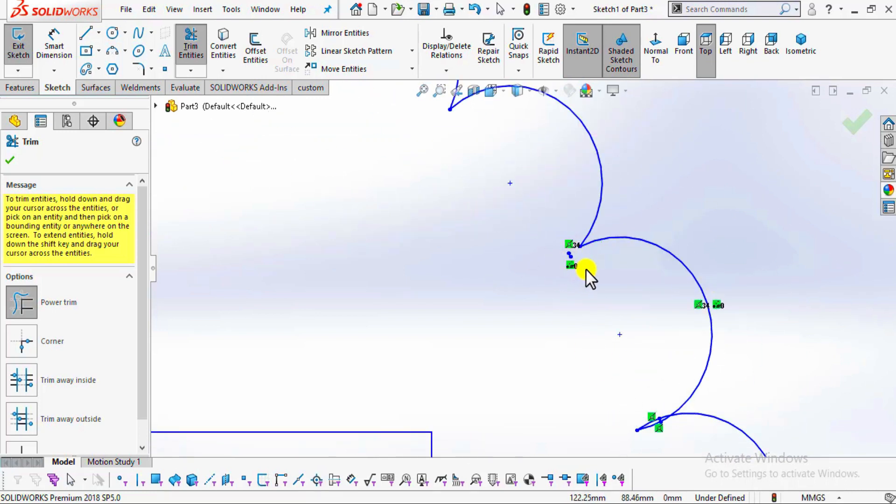
scroll(567, 261, "down", 3)
scroll(540, 267, "up", 5)
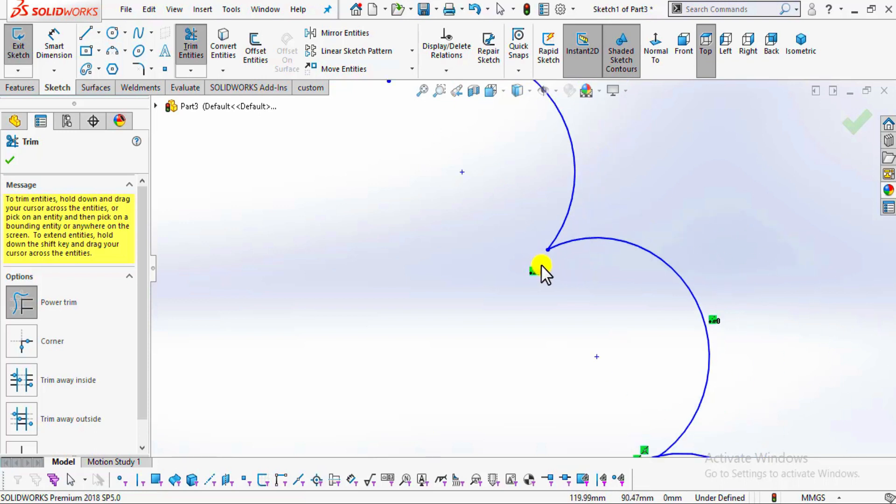
Trim the crossing arc tips at the second junction above the rightmost scallop.
scroll(541, 322, "down", 4)
scroll(545, 314, "down", 3)
left_click_drag(511, 166, 598, 236)
left_click_drag(586, 203, 586, 213)
scroll(586, 212, "up", 4)
scroll(609, 299, "down", 4)
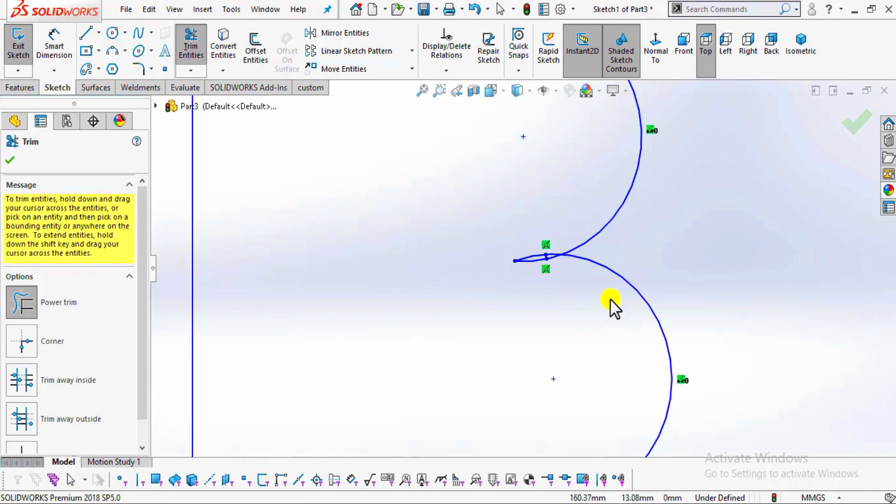
Trim the crossing arc tips at the upper and lower junctions of the rightmost scallop.
scroll(609, 299, "down", 2)
mouse_move(485, 222)
left_mouse_down()
mouse_move(492, 218)
mouse_move(484, 239)
left_mouse_up()
scroll(479, 224, "up", 5)
scroll(515, 368, "down", 2)
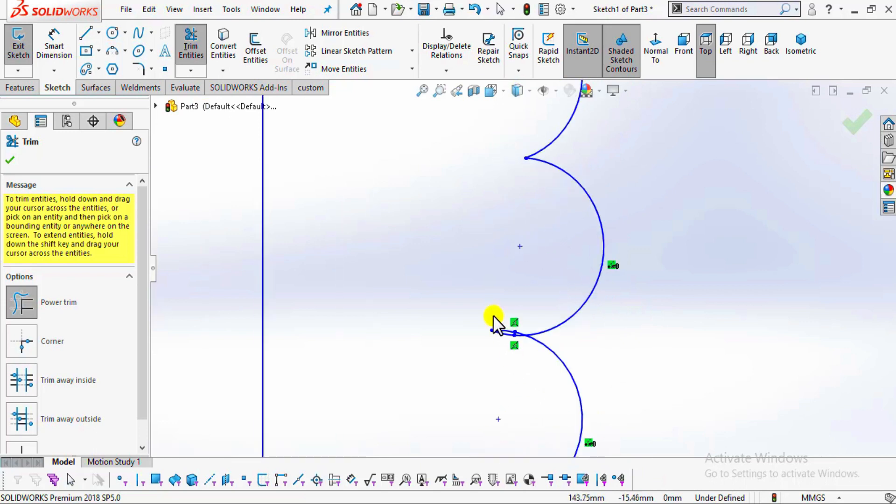
scroll(496, 314, "down", 5)
mouse_move(535, 371)
left_mouse_down()
mouse_move(606, 356)
mouse_move(590, 360)
mouse_move(583, 345)
left_mouse_up()
scroll(565, 308, "up", 2)
scroll(564, 296, "up", 2)
scroll(489, 304, "down", 4)
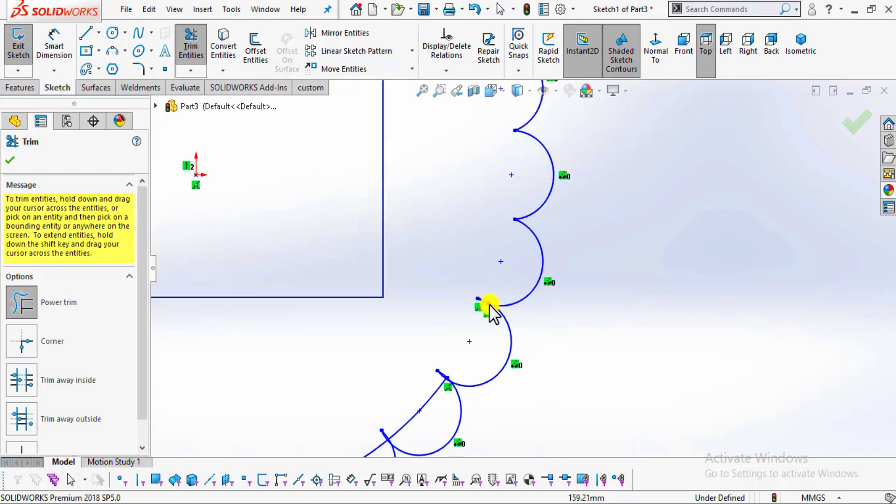
Trim the crossing tips and leftover segment at the next two lower-right junctions below the rightmost scallop's lower end.
mouse_move(468, 213)
left_mouse_down()
mouse_move(432, 259)
mouse_move(457, 239)
mouse_move(451, 268)
mouse_move(453, 247)
mouse_move(396, 314)
mouse_move(427, 309)
left_mouse_up()
scroll(401, 387, "down", 4)
scroll(527, 226, "up", 4)
scroll(532, 210, "down", 3)
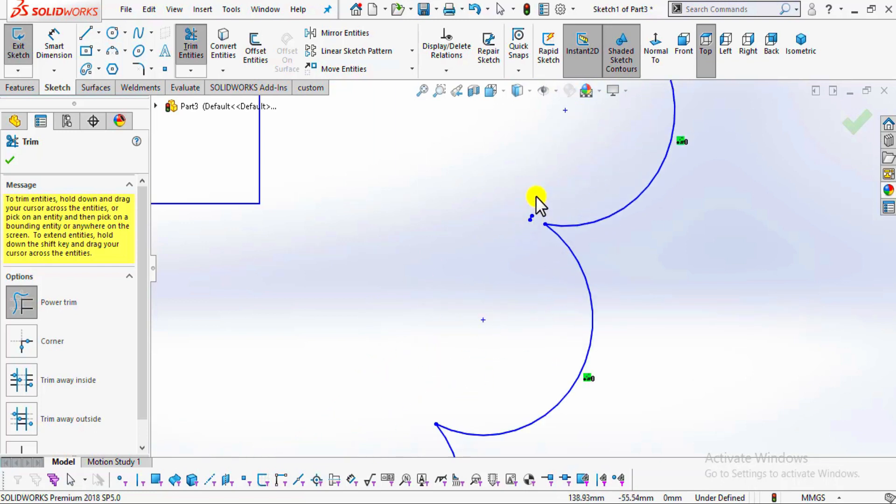
scroll(536, 196, "down", 2)
mouse_move(548, 237)
left_mouse_down()
mouse_move(516, 256)
mouse_move(526, 267)
left_mouse_up()
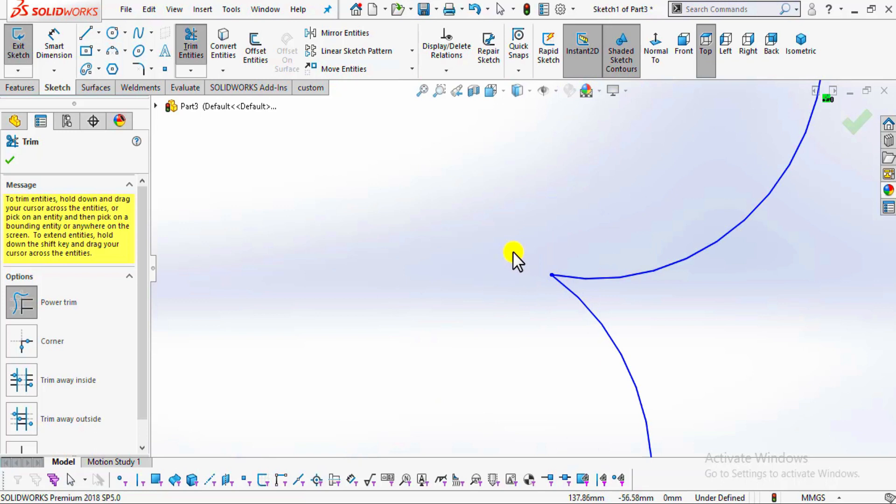
Trim the last large-circle segment and the crossing arc tips at the two remaining lower-right junctions.
scroll(512, 254, "up", 3)
scroll(432, 357, "down", 3)
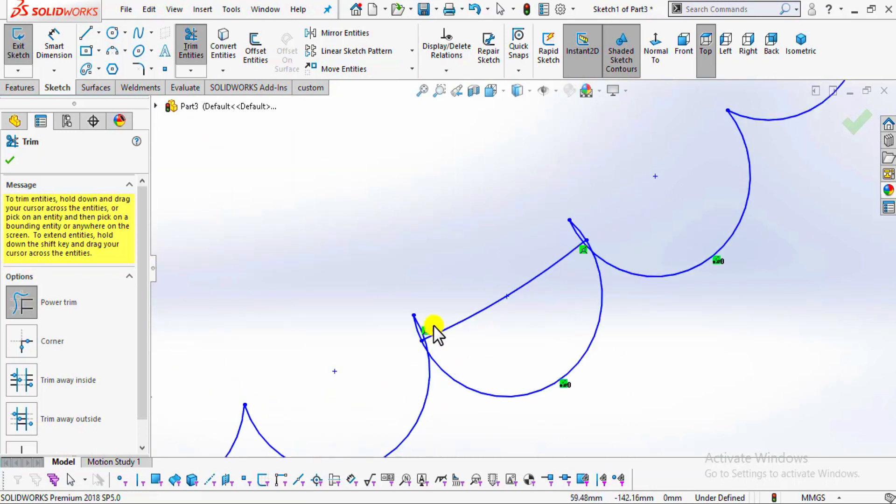
scroll(433, 325, "down", 3)
mouse_move(468, 300)
left_mouse_down()
mouse_move(406, 337)
mouse_move(443, 321)
mouse_move(528, 339)
mouse_move(423, 359)
mouse_move(433, 349)
mouse_move(425, 340)
mouse_move(640, 172)
mouse_move(719, 140)
mouse_move(702, 167)
mouse_move(724, 170)
mouse_move(685, 184)
left_mouse_up()
scroll(679, 215, "up", 3)
scroll(675, 231, "up", 8)
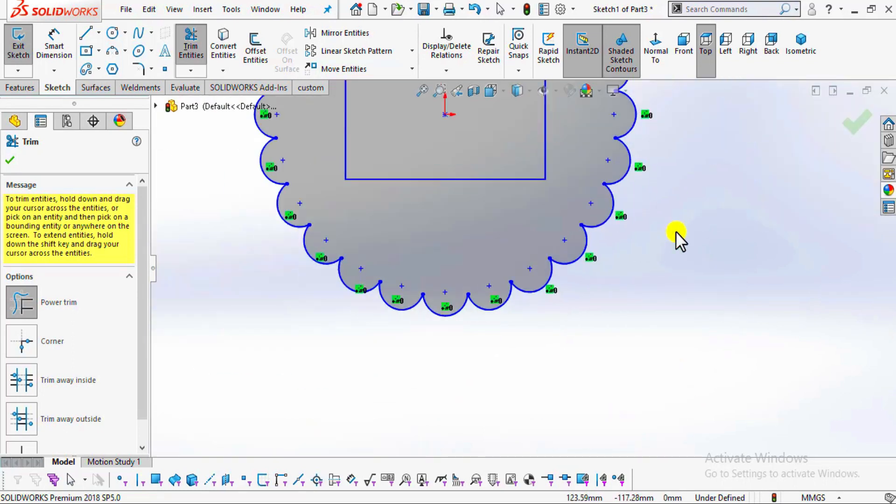
Check the whole scalloped outline, finish trimming and exit the rim sketch.
scroll(501, 85, "down", 3)
scroll(526, 285, "up", 4)
scroll(527, 290, "down", 4)
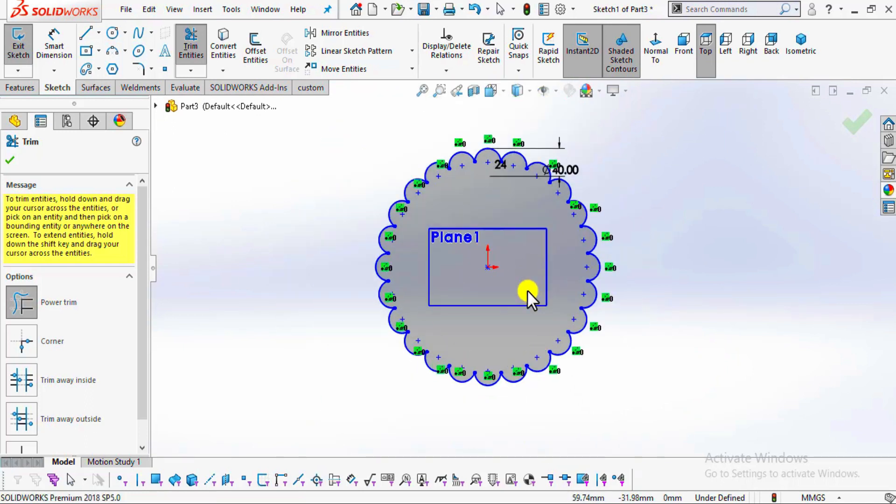
left_click(853, 122)
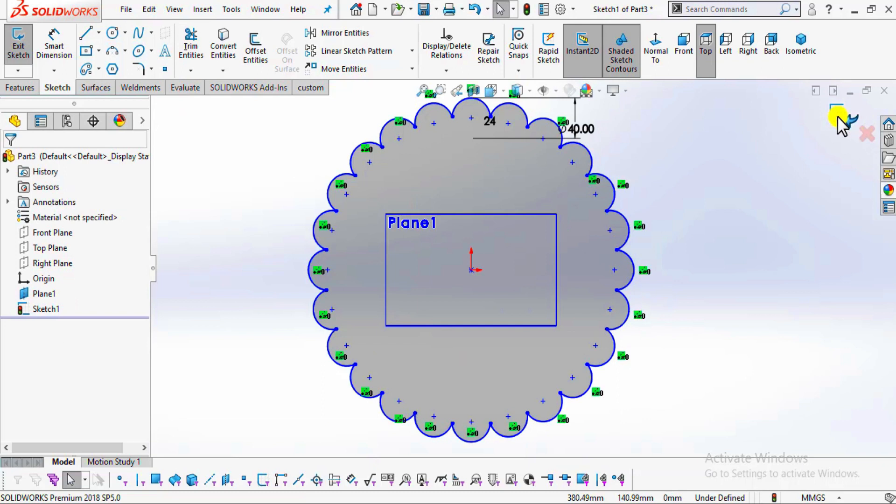
left_click(835, 113)
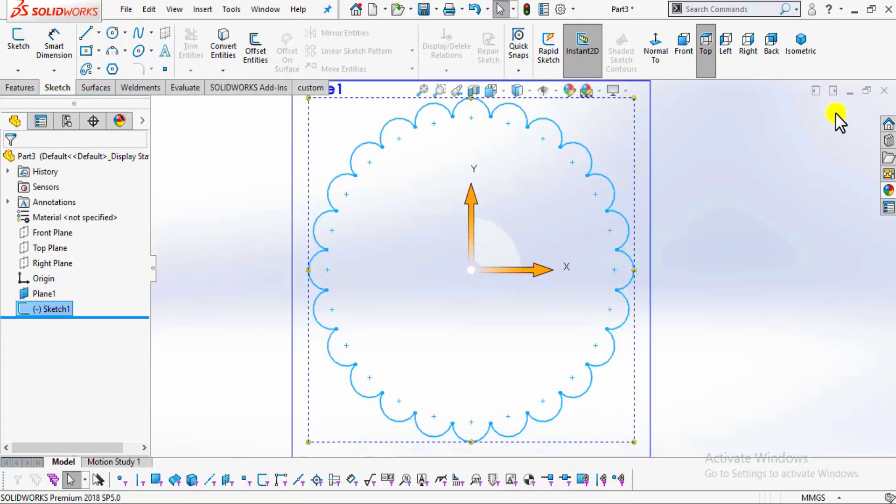
left_click(671, 271)
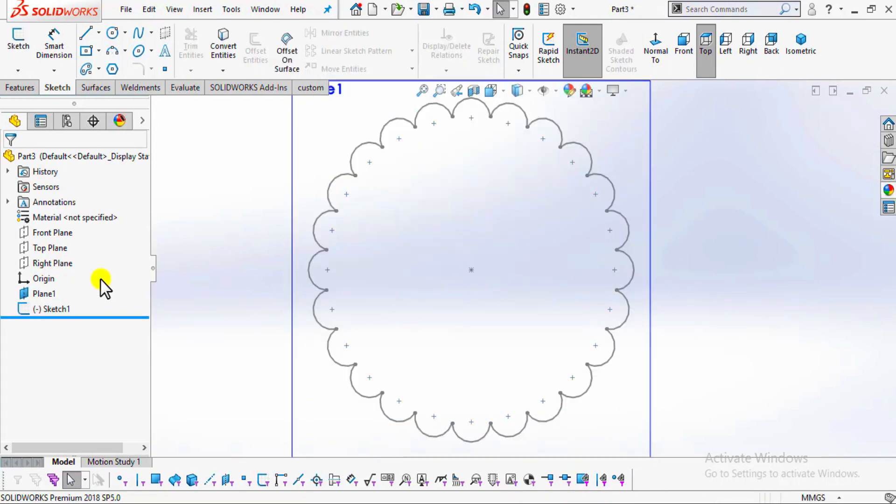
Start a sketch on Top Plane and draw a circle about 200 mm in diameter centred on the origin.
left_click(55, 248)
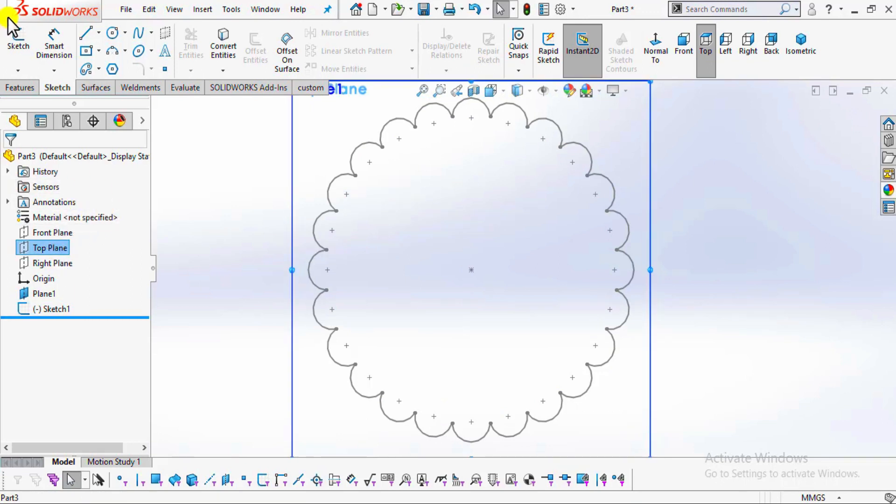
left_click(15, 32)
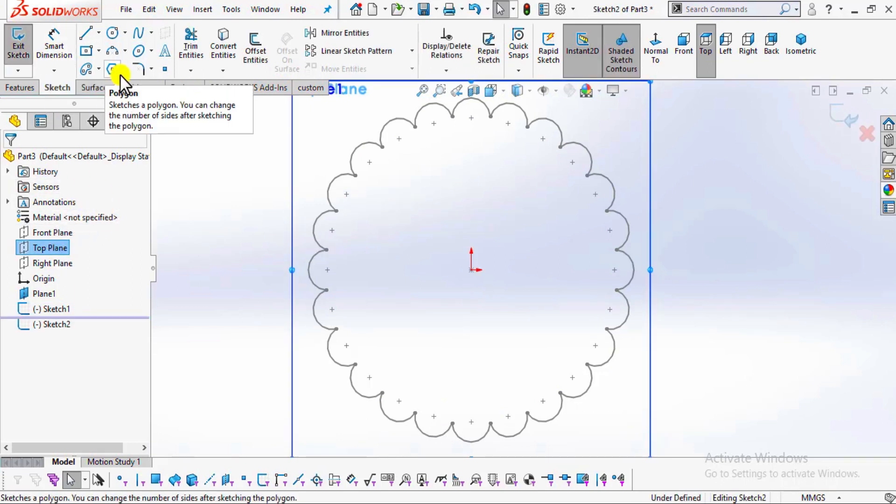
left_click(112, 28)
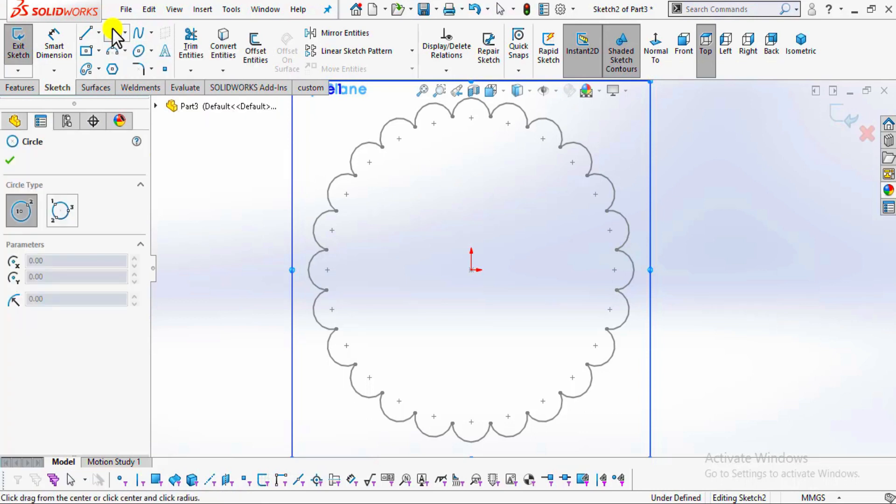
left_click(470, 270)
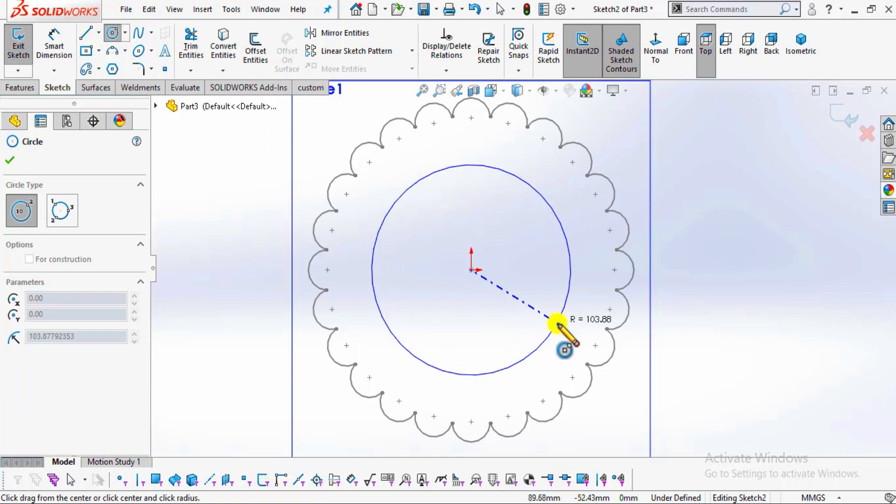
left_click(553, 324)
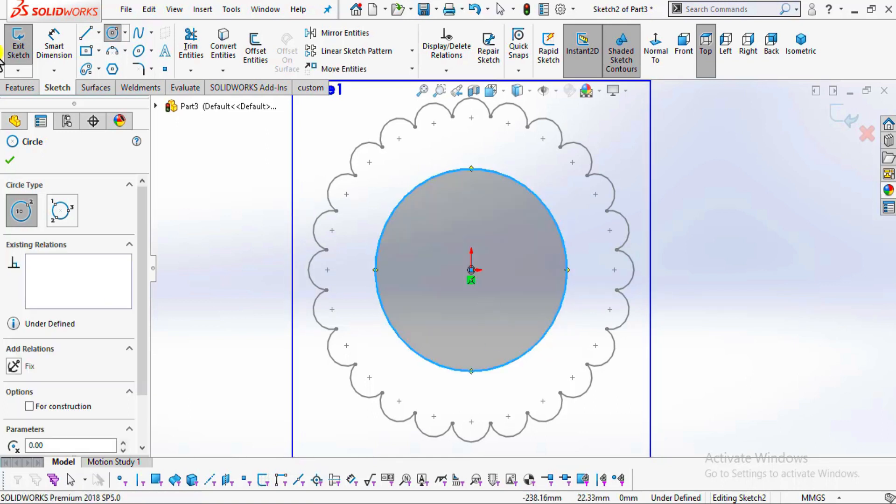
Dimension the base circle's diameter as 150 mm and exit the sketch.
left_click(55, 41)
left_click(566, 300)
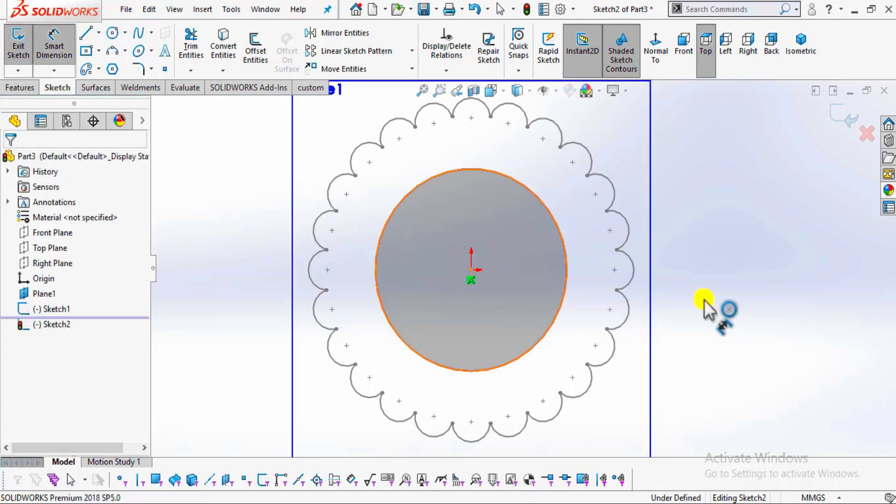
left_click(732, 299)
type("150")
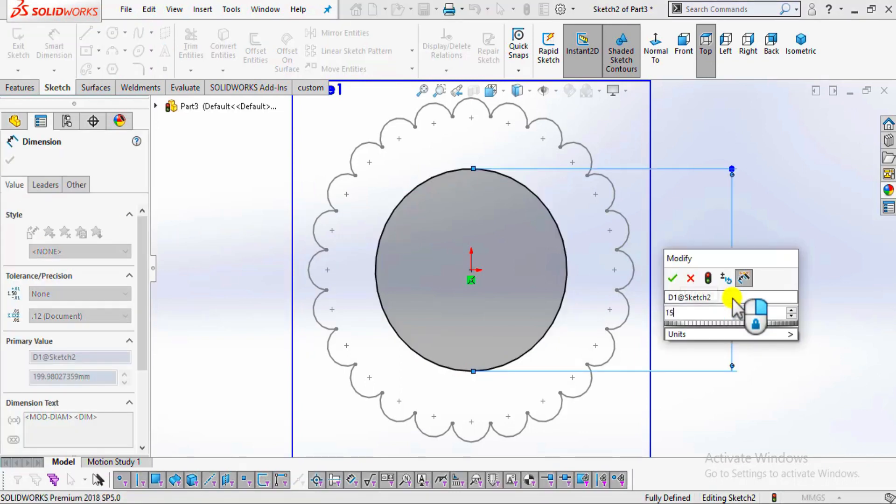
key("Return")
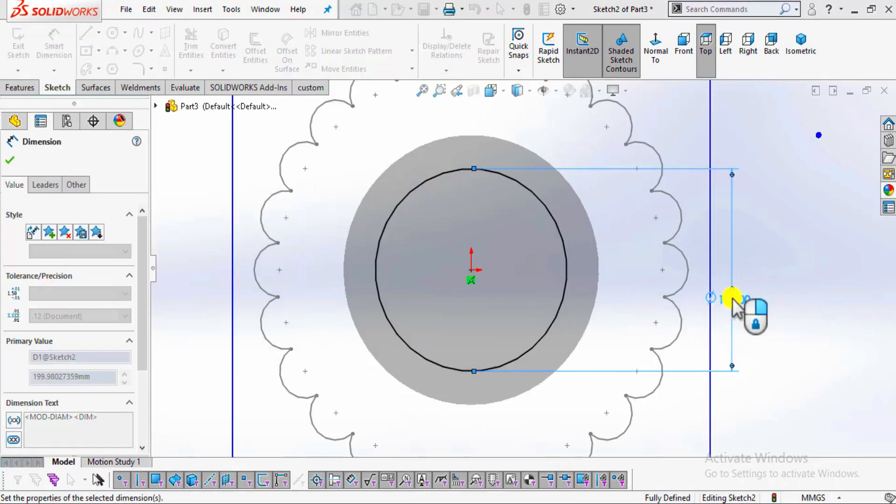
left_click(10, 160)
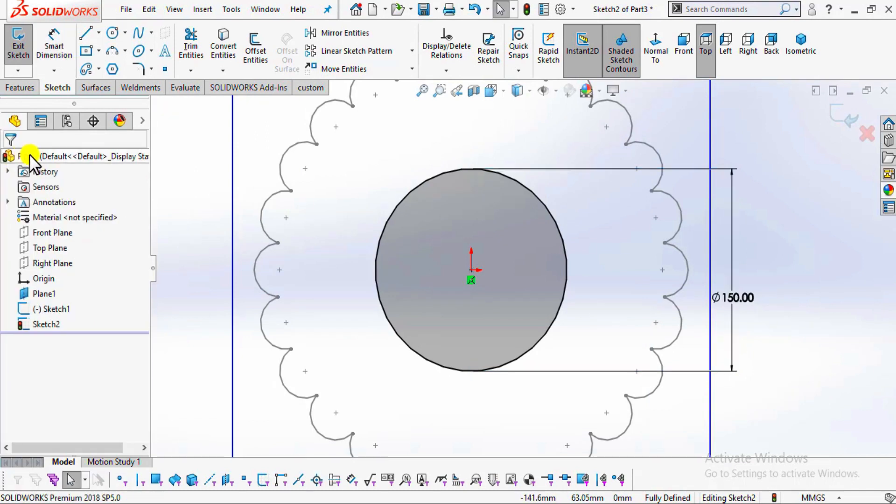
left_click(842, 116)
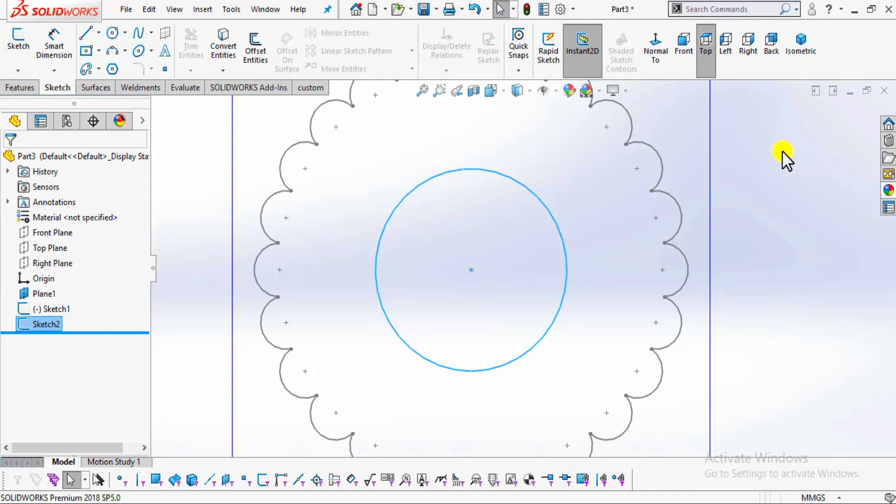
key("f")
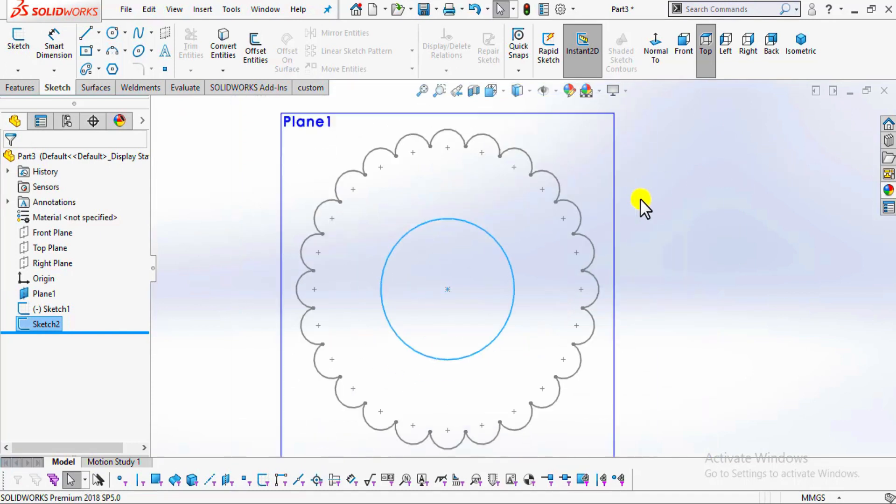
middle_click_drag(632, 214, 621, 323)
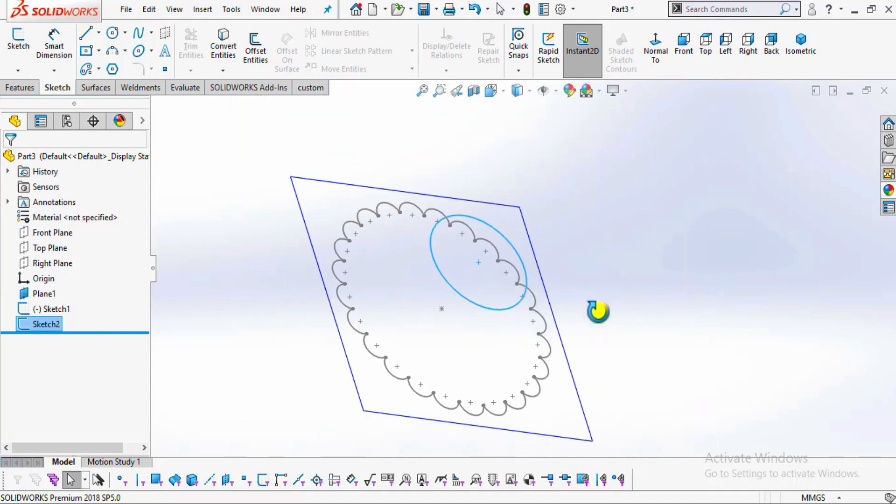
Hide the offset plane Plane1 so that only the scalloped rim and base circle sketches remain displayed.
left_click(42, 294)
left_click(70, 278)
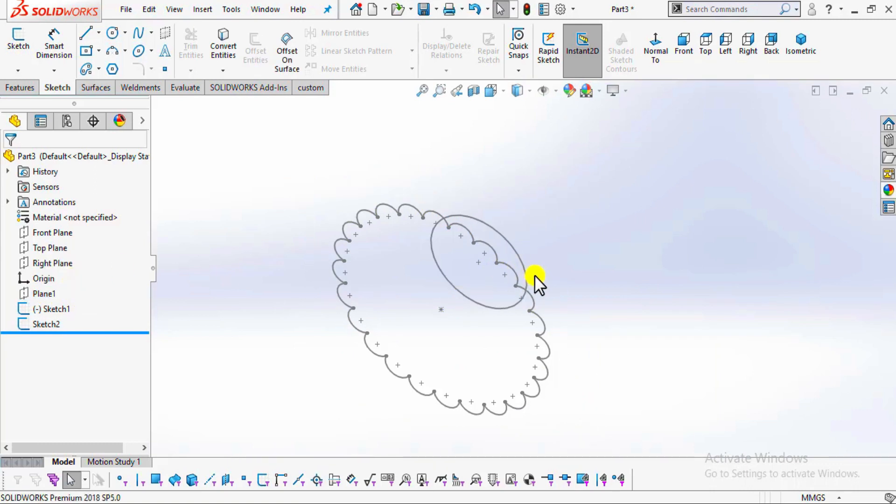
mouse_move(523, 306)
middle_mouse_down()
mouse_move(558, 218)
mouse_move(425, 206)
mouse_move(538, 217)
mouse_move(492, 228)
mouse_move(510, 242)
middle_mouse_up()
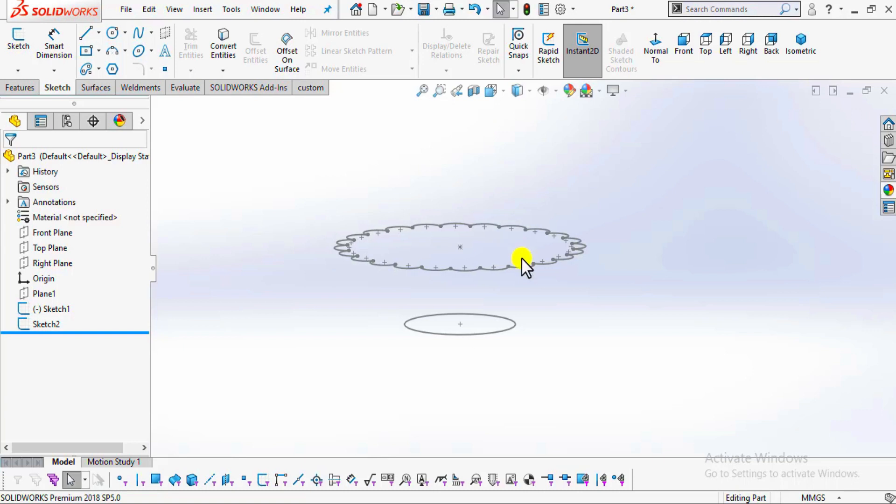
Start a Lofted Boss/Base with the scalloped rim sketch and the base circle sketch as its profiles.
left_click(19, 86)
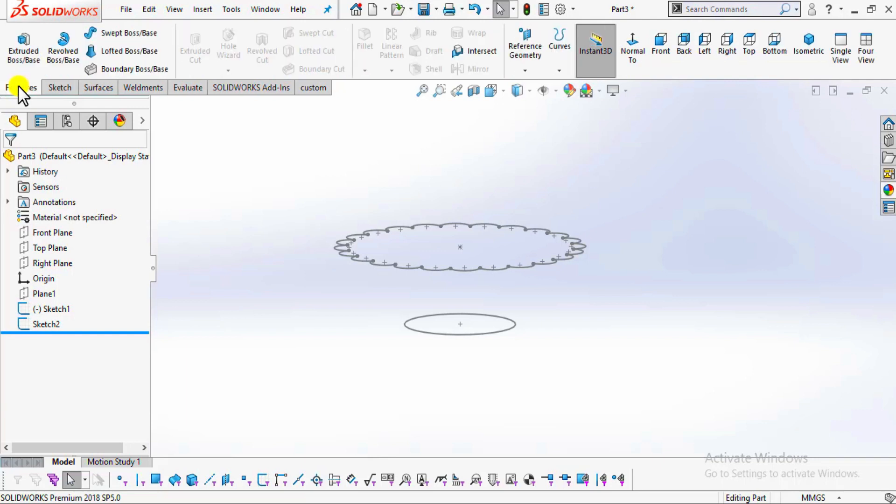
left_click(110, 46)
scroll(533, 250, "down", 2)
middle_click_drag(480, 229, 479, 270)
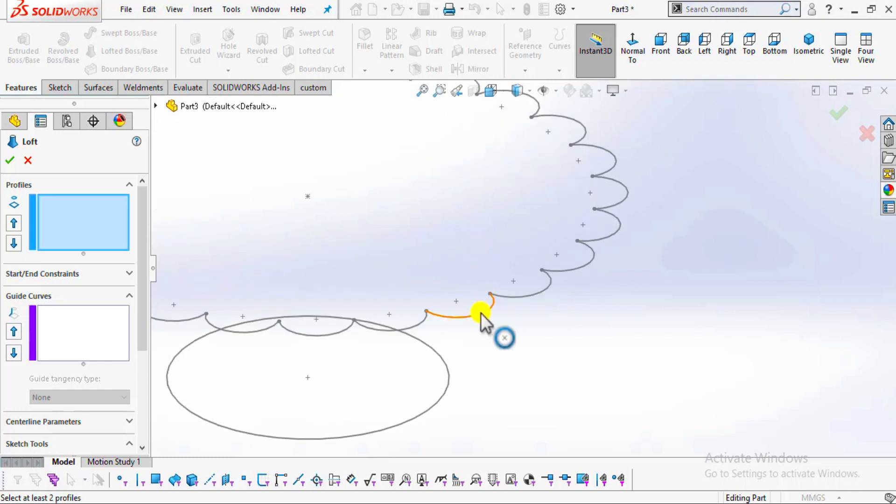
left_click(481, 311)
middle_click_drag(481, 312, 464, 332)
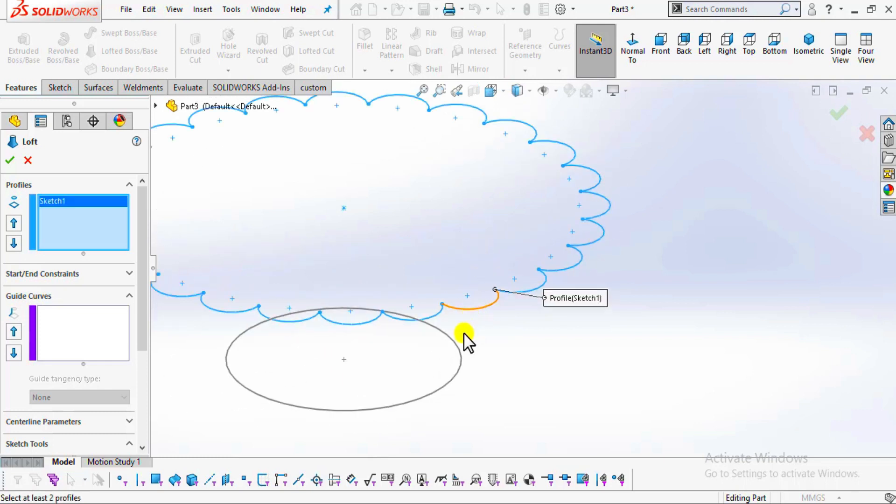
left_click(419, 398)
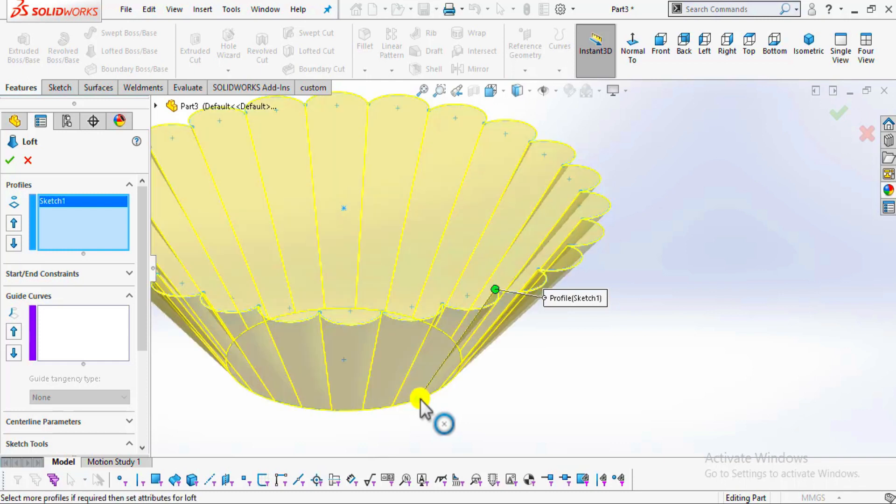
scroll(472, 373, "up", 3)
scroll(433, 279, "down", 2)
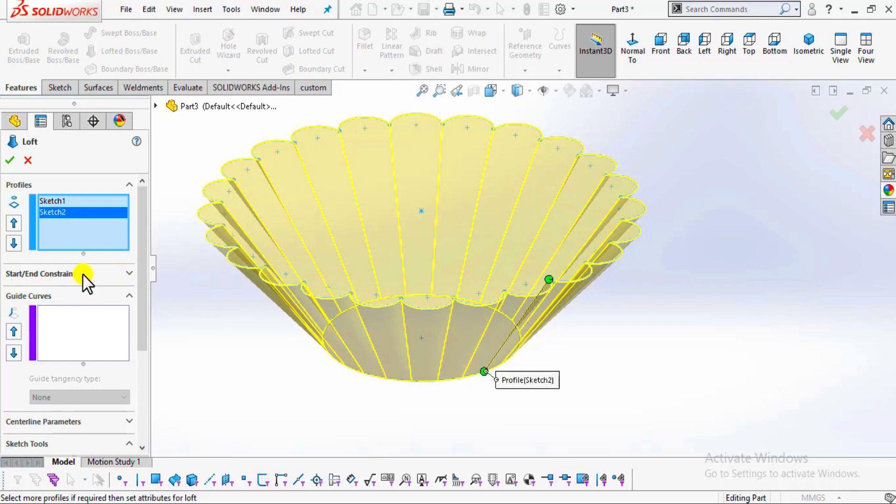
Set the loft's start constraint to Normal To Profile with a tangent length of 1.8 and complete the loft.
left_click(127, 270)
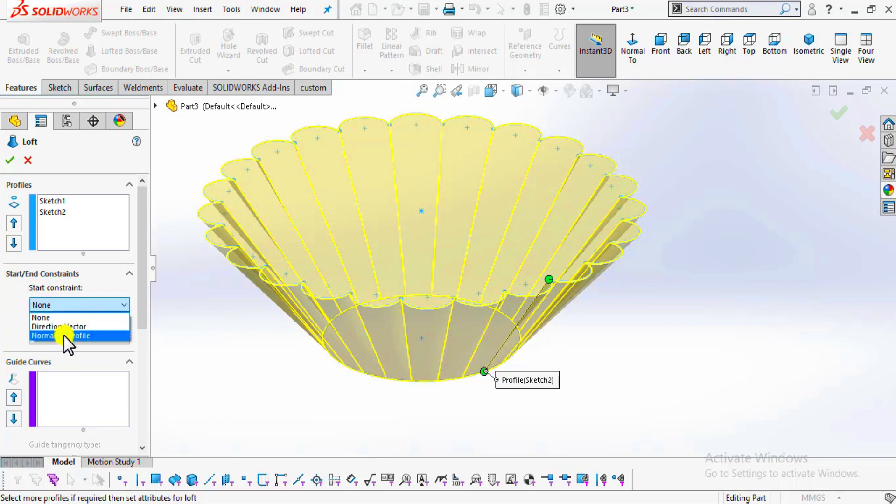
left_click(64, 335)
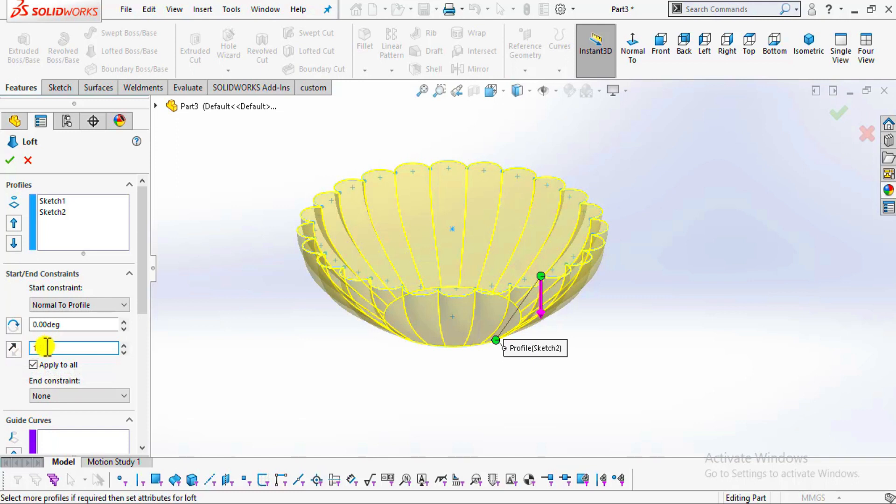
type(".8")
scroll(534, 299, "down", 3)
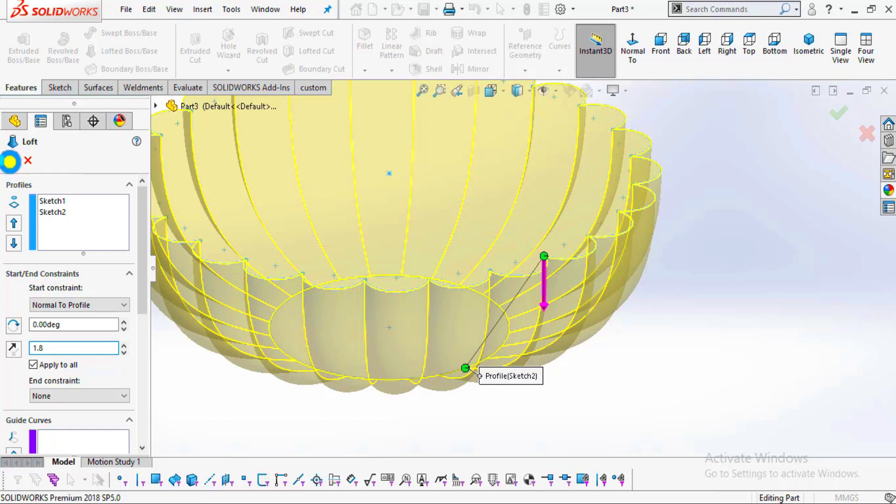
left_click(9, 162)
scroll(584, 290, "down", 2)
scroll(551, 335, "up", 2)
scroll(513, 307, "down", 4)
left_click(760, 247)
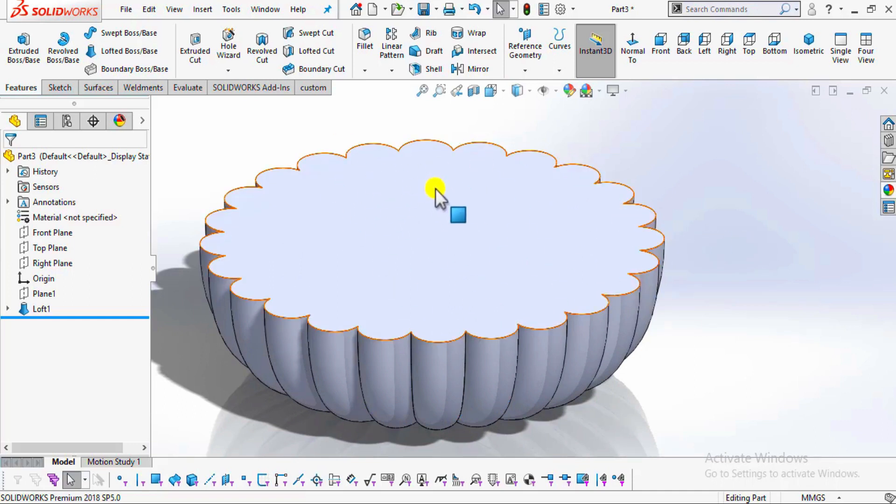
Shell the bowl to a 1 mm wall, removing the flat scalloped top face, with the preview shown.
left_click(434, 70)
left_click(480, 238)
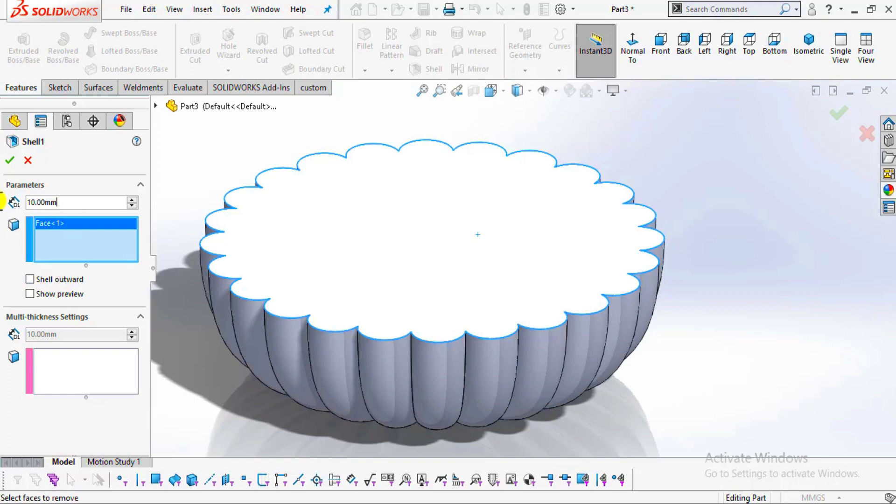
type("1")
key("Return")
left_click(29, 293)
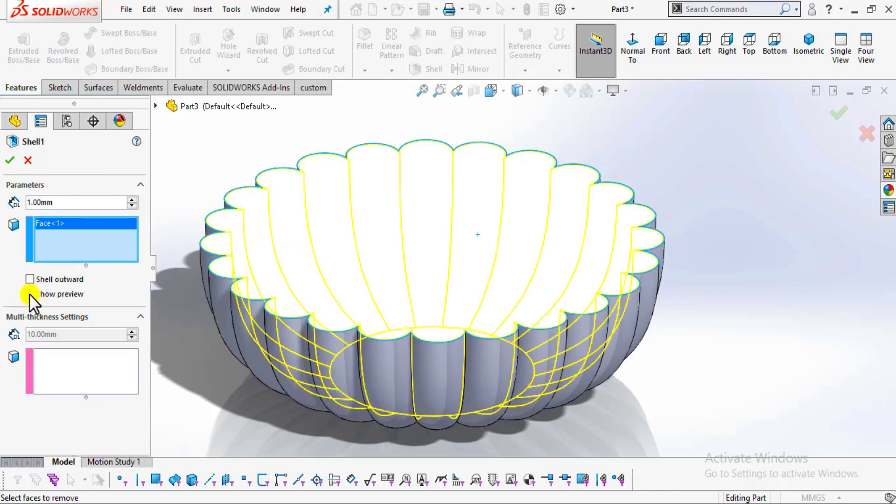
middle_click_drag(254, 220, 310, 350)
scroll(425, 284, "down", 5)
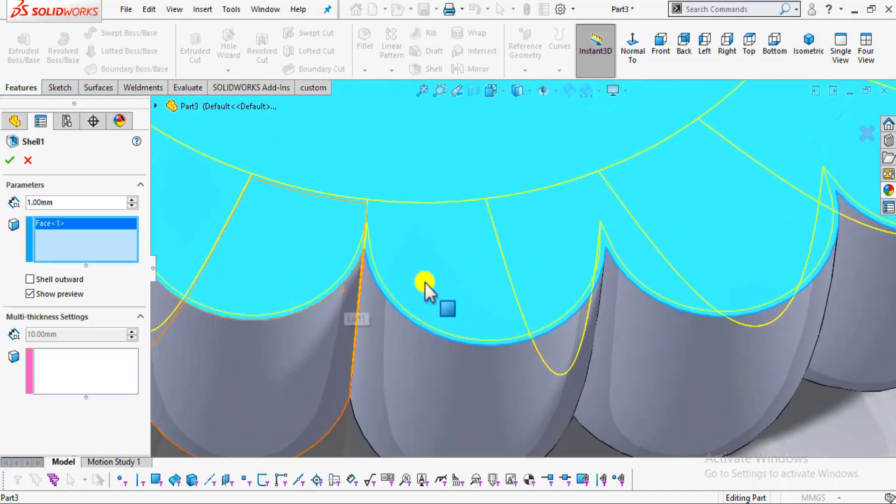
scroll(450, 289, "up", 6)
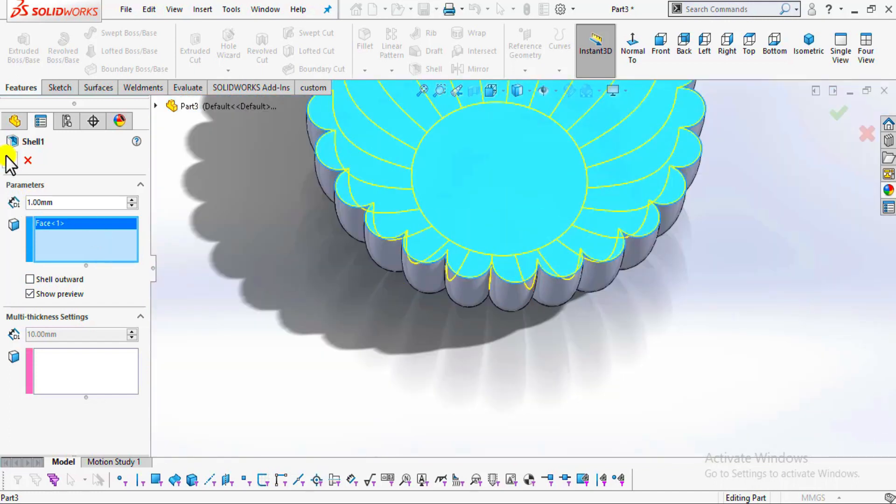
left_click(8, 159)
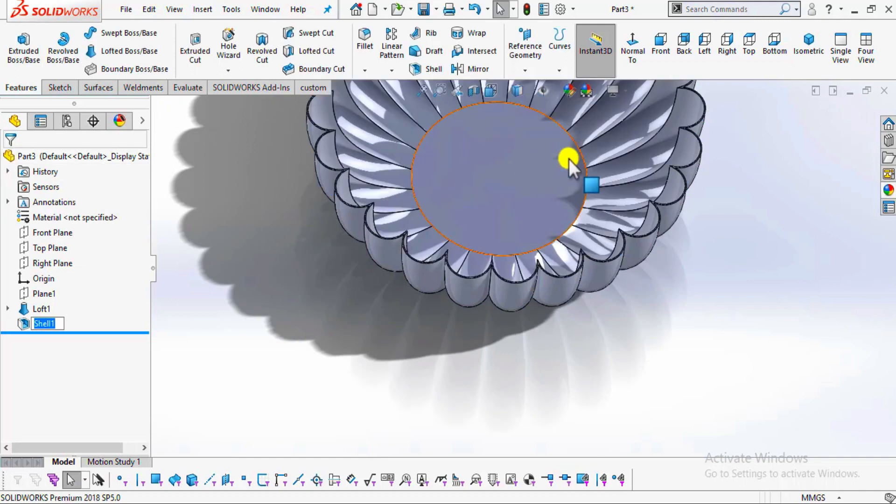
Apply the green thick glass appearance from Glass > Thick Gloss to the selected shell feature.
middle_click_drag(602, 210, 570, 145)
scroll(458, 193, "down", 3)
scroll(511, 203, "up", 4)
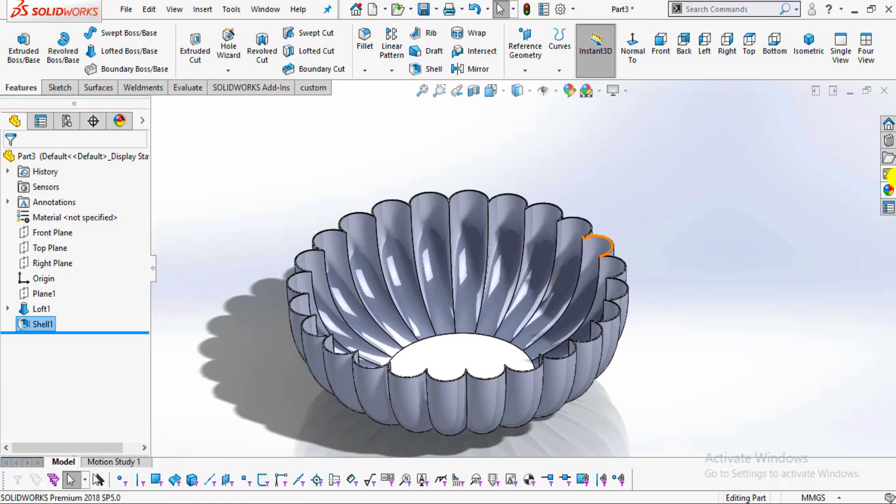
left_click(889, 188)
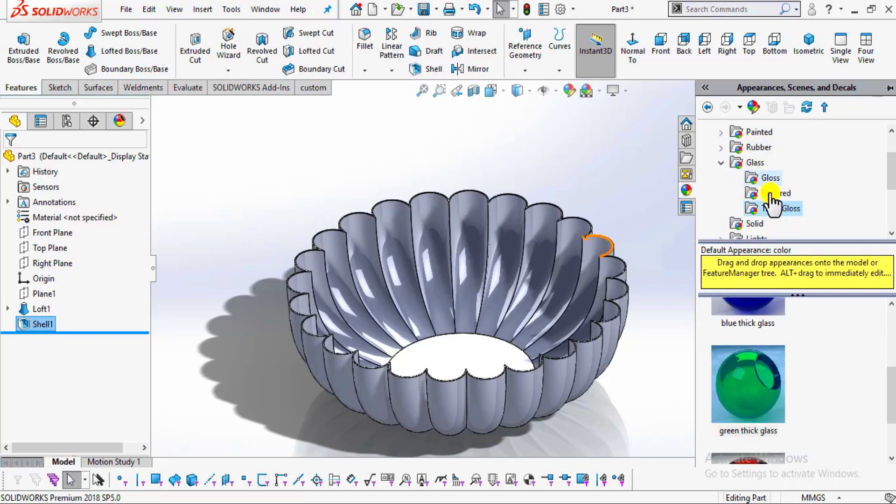
double_click(749, 360)
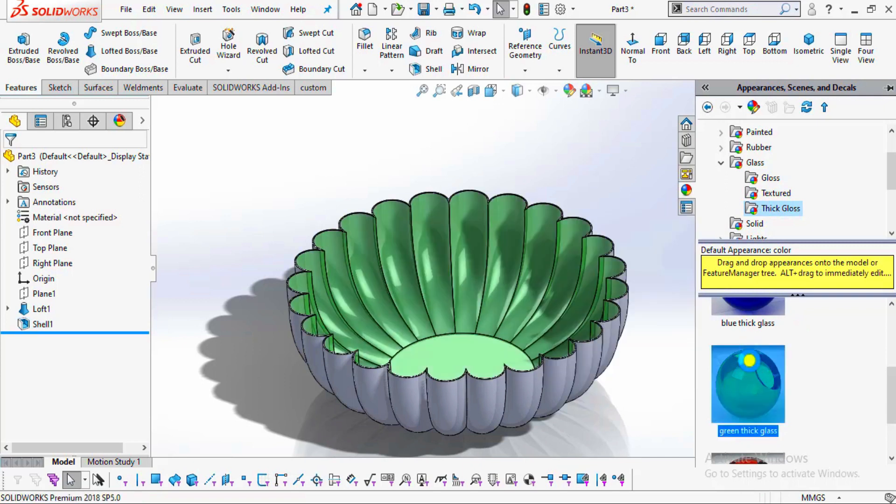
left_click(588, 186)
middle_click_drag(631, 304, 622, 297)
Apply the green thick glass appearance to the entire part.
left_click(888, 190)
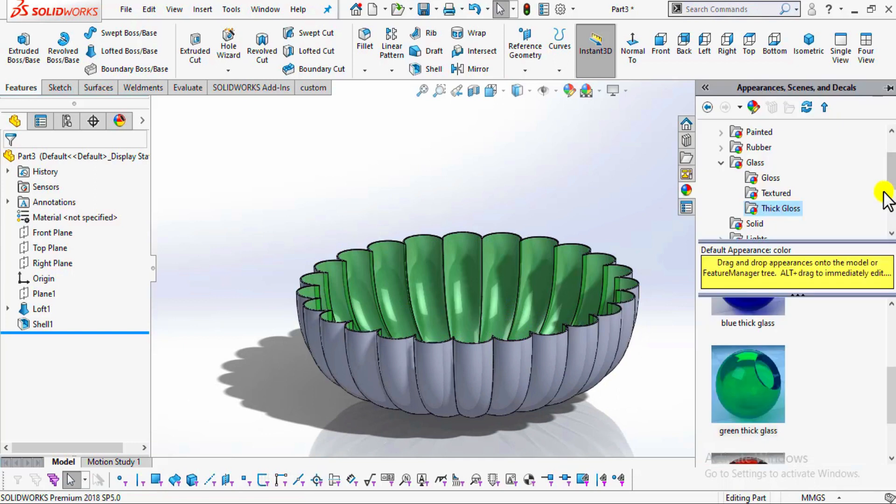
left_click_drag(757, 416, 581, 363)
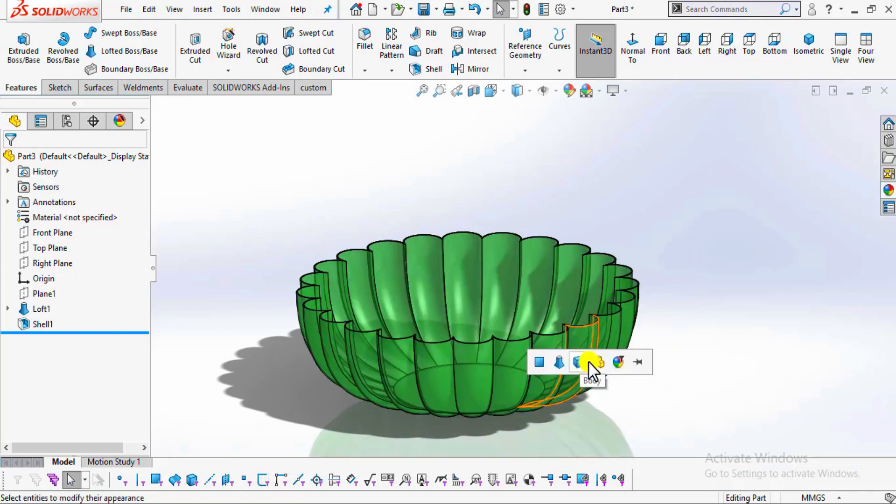
left_click(602, 362)
middle_click_drag(602, 364, 658, 310)
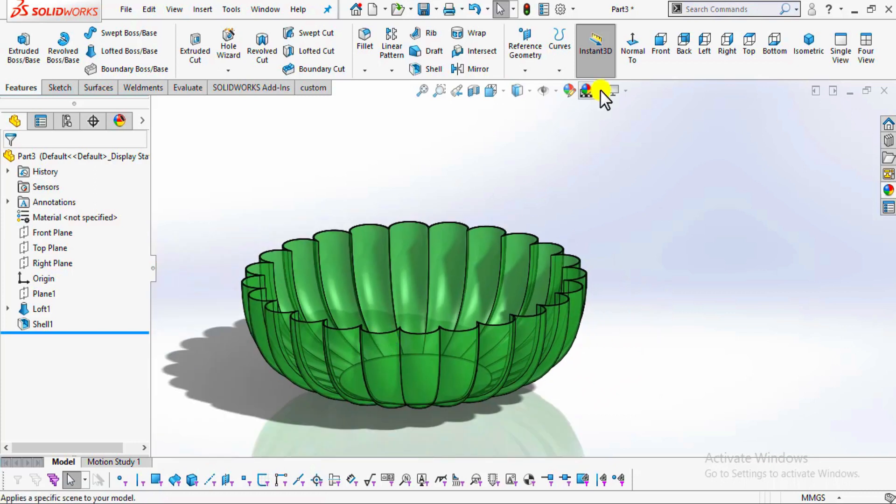
Change the display scene to Plain White.
left_click(555, 91)
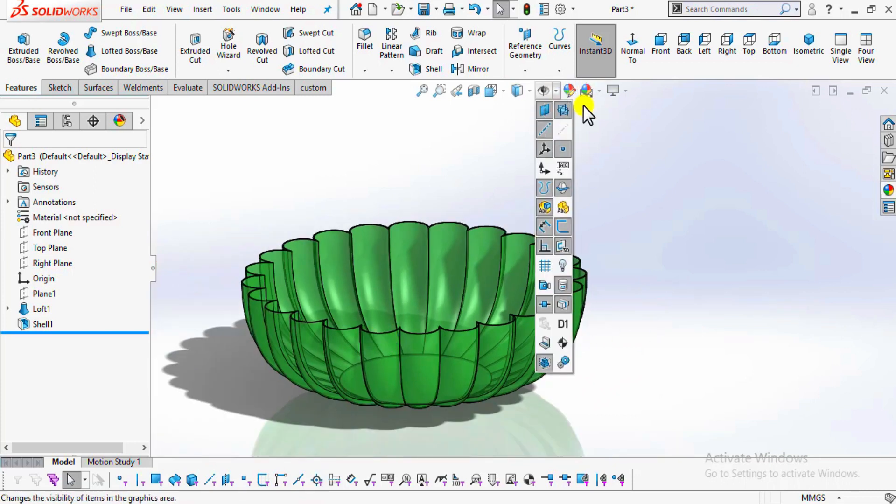
left_click(597, 91)
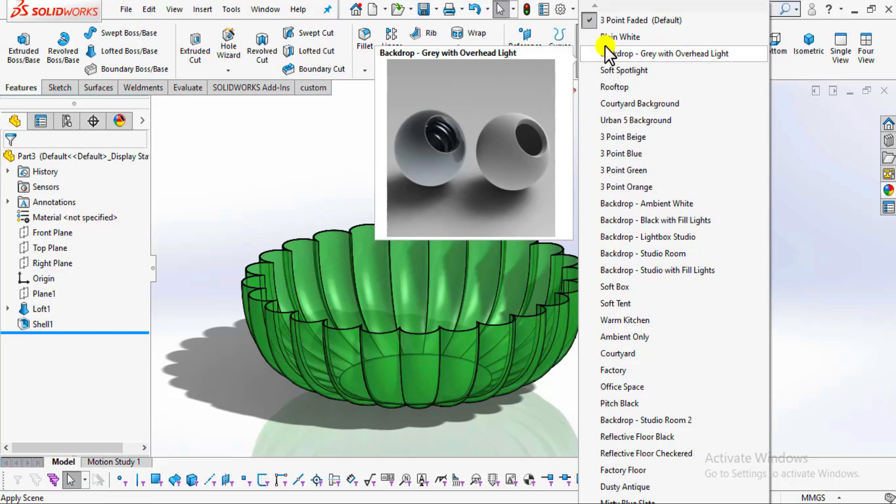
left_click(607, 37)
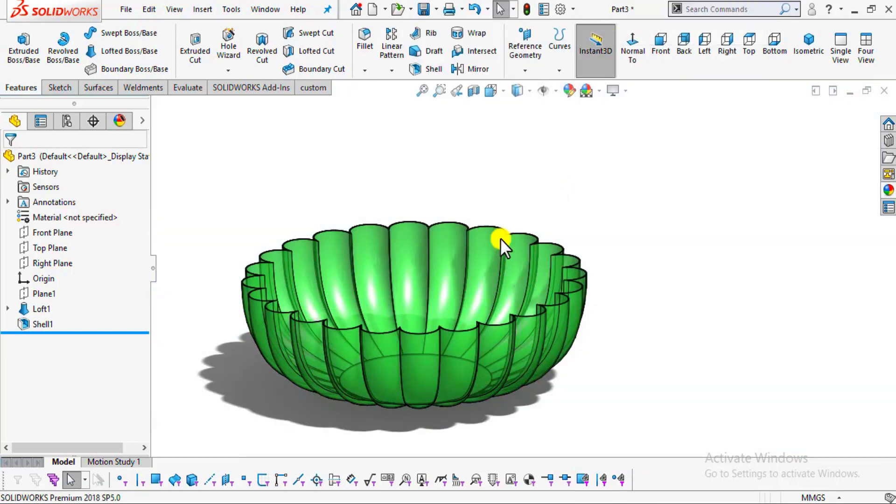
Examine the wall thickness and the sharp junctions between neighbouring scallops along the bowl's rim.
scroll(476, 272, "up", 2)
scroll(476, 272, "down", 2)
middle_click_drag(477, 304, 493, 324)
scroll(369, 221, "down", 6)
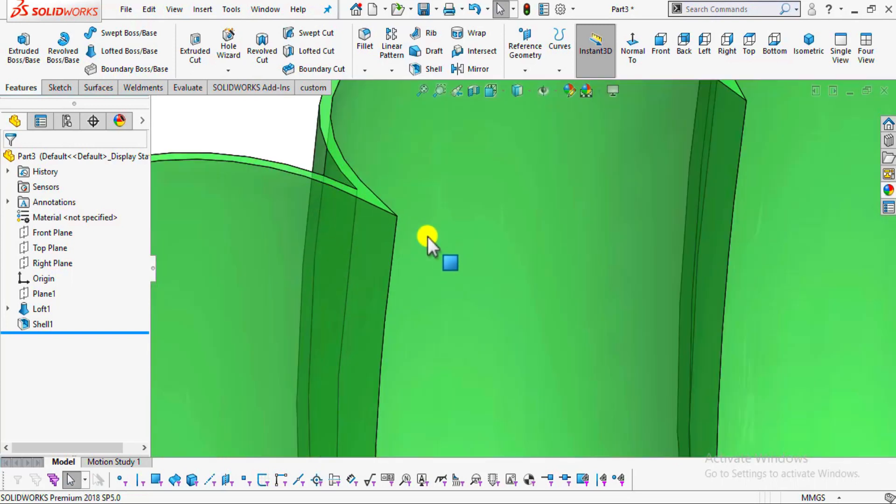
scroll(582, 216, "up", 5)
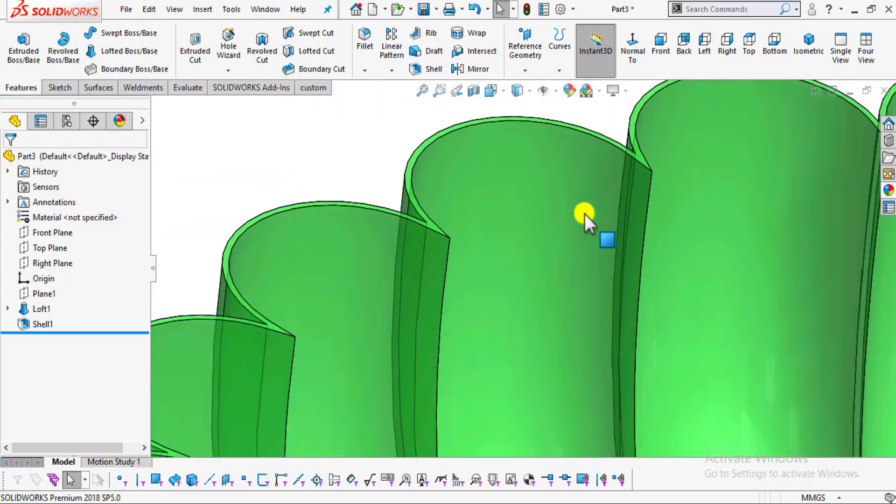
scroll(676, 170, "down", 5)
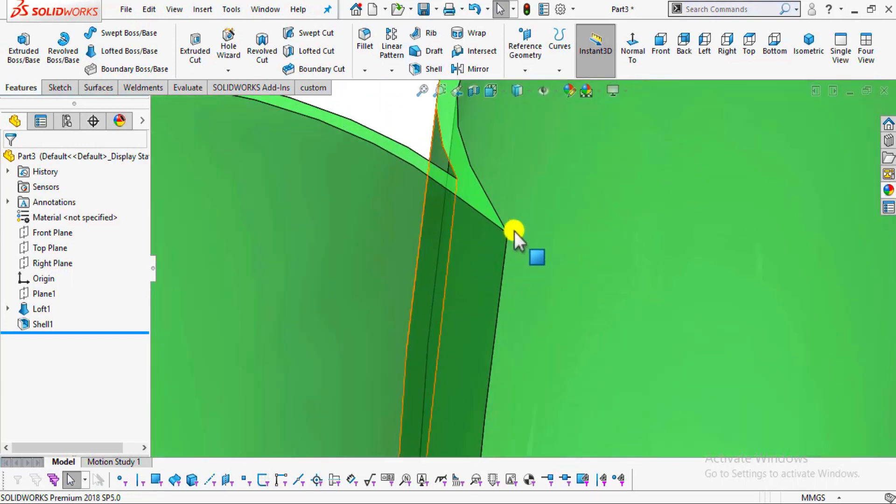
scroll(509, 271, "up", 1)
scroll(674, 264, "up", 10)
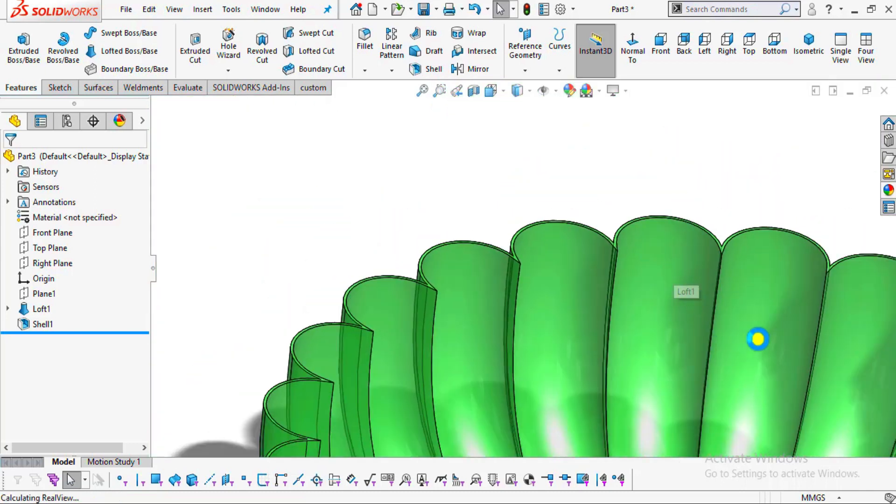
scroll(634, 298, "down", 3)
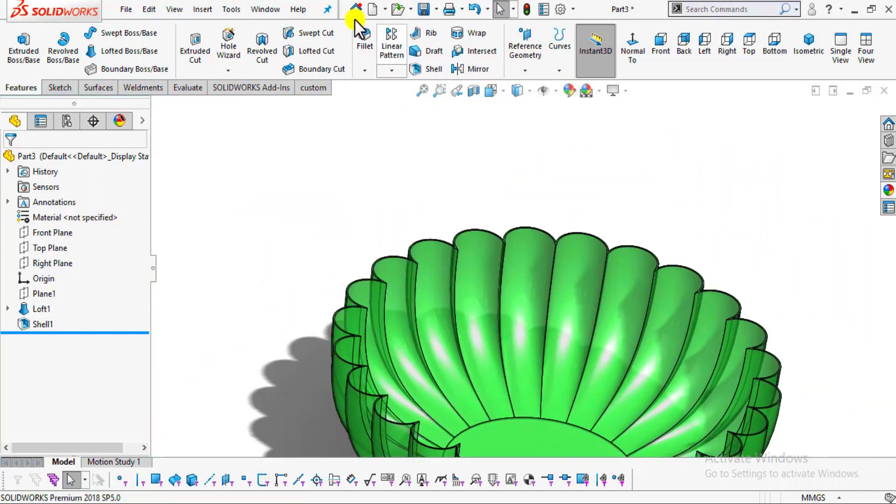
left_click(366, 32)
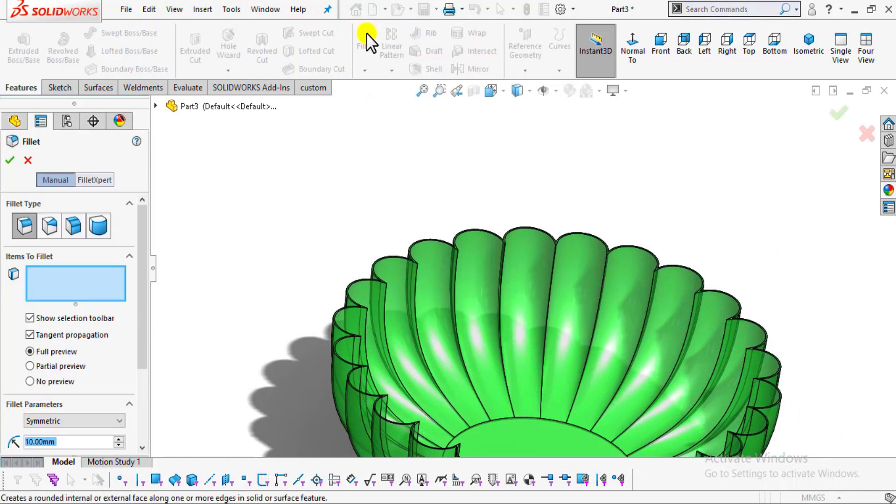
left_click(27, 159)
scroll(452, 227, "down", 5)
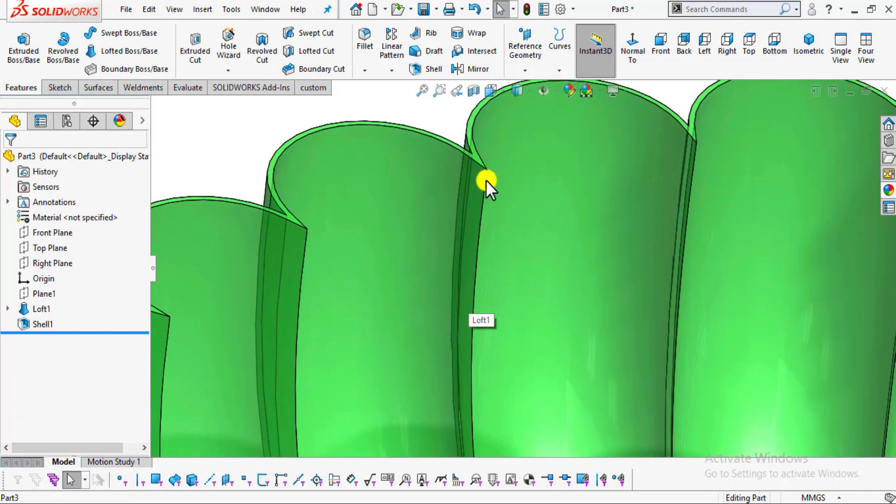
left_click(488, 180)
scroll(489, 180, "down", 3)
left_click(489, 199)
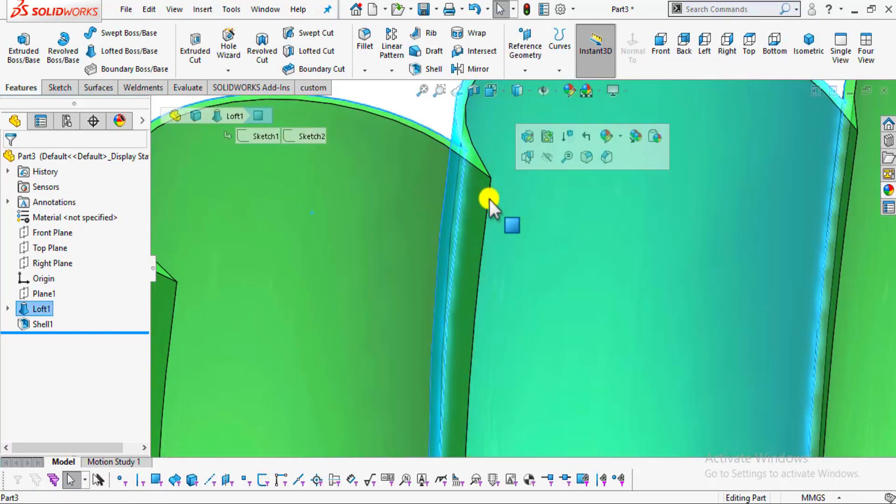
Start a 1 mm constant-size fillet, replacing the preselected face with the sharp inner edge where two neighbouring scallops meet.
left_click(365, 40)
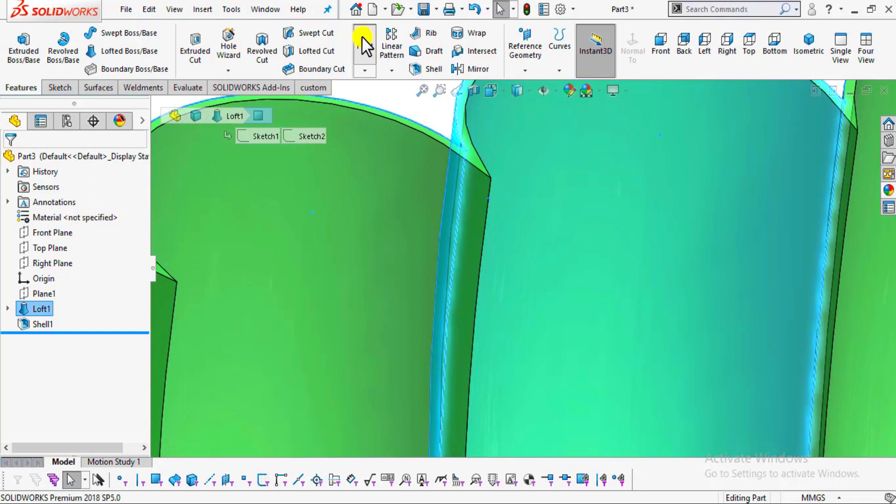
left_click(544, 195)
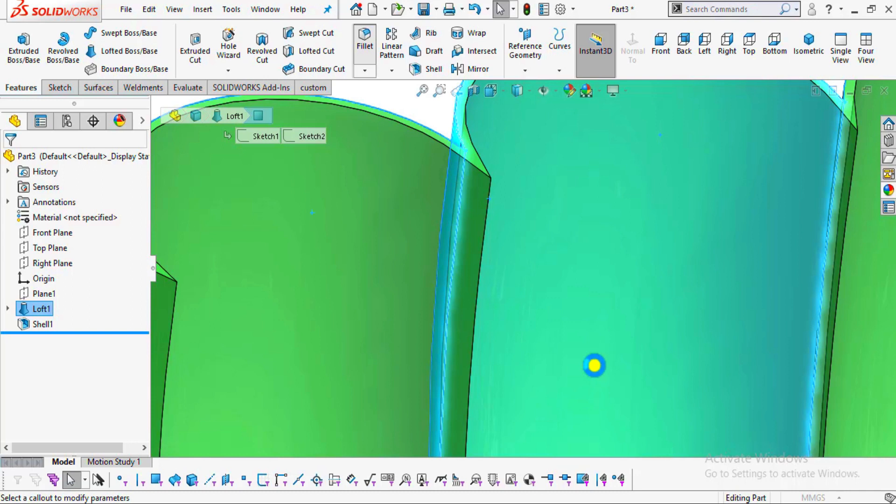
scroll(594, 365, "up", 1)
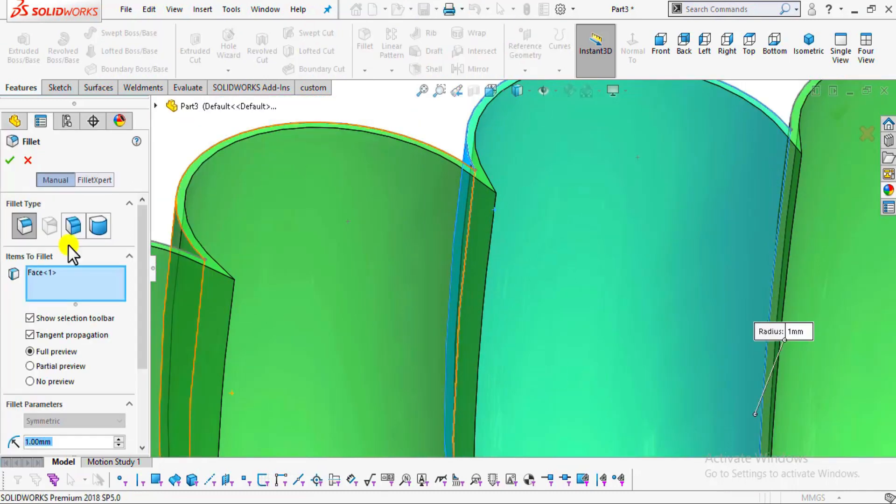
right_click(74, 273)
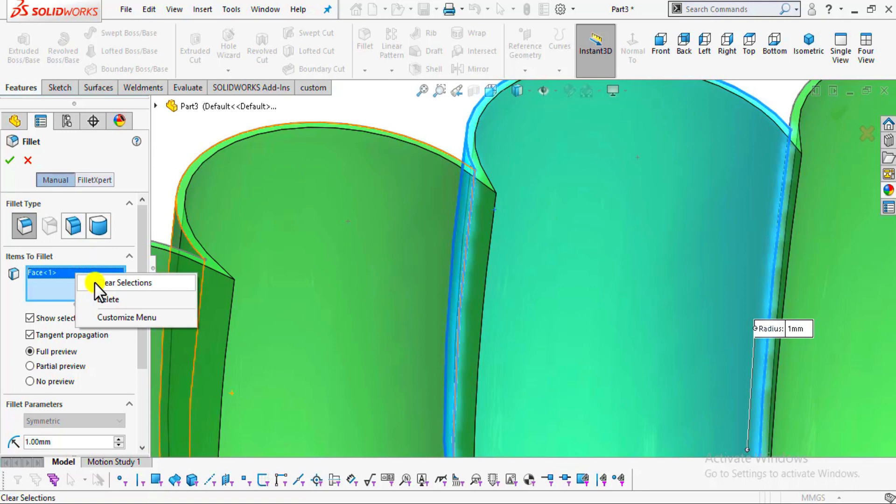
left_click(94, 282)
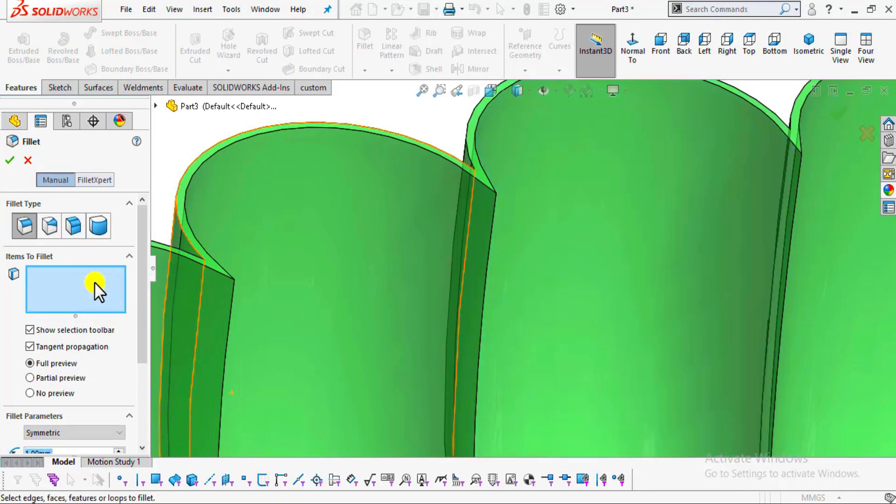
left_click(493, 219)
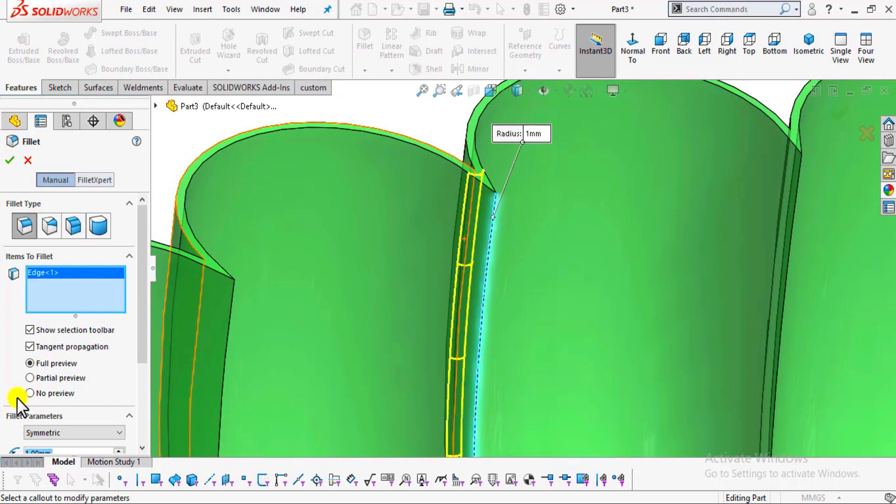
Add the next four inner junction edges between neighbouring scallops to the 1 mm fillet, continuing clockwise along the rim.
scroll(659, 197, "up", 3)
scroll(667, 268, "down", 6)
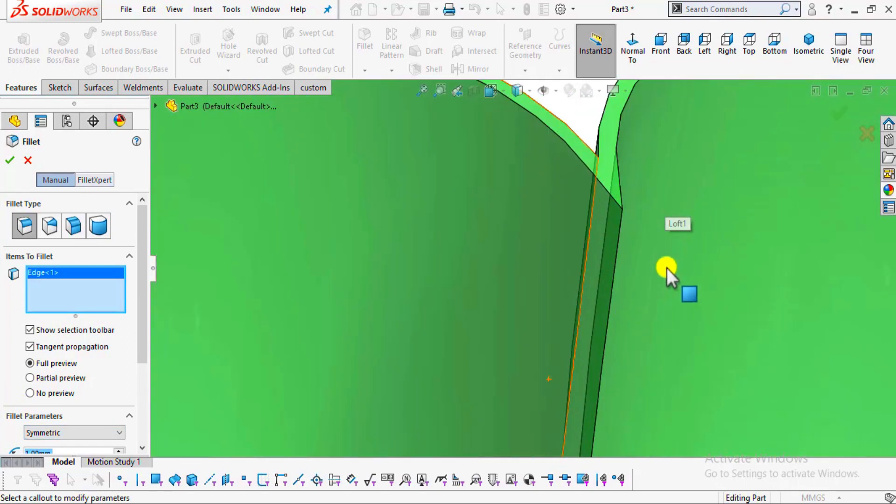
left_click(599, 231)
scroll(588, 206, "up", 3)
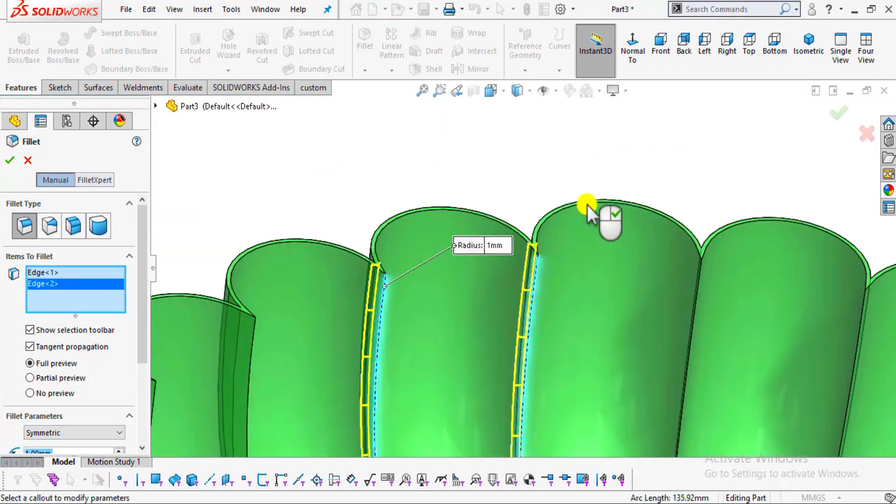
scroll(701, 284, "down", 2)
scroll(609, 198, "down", 3)
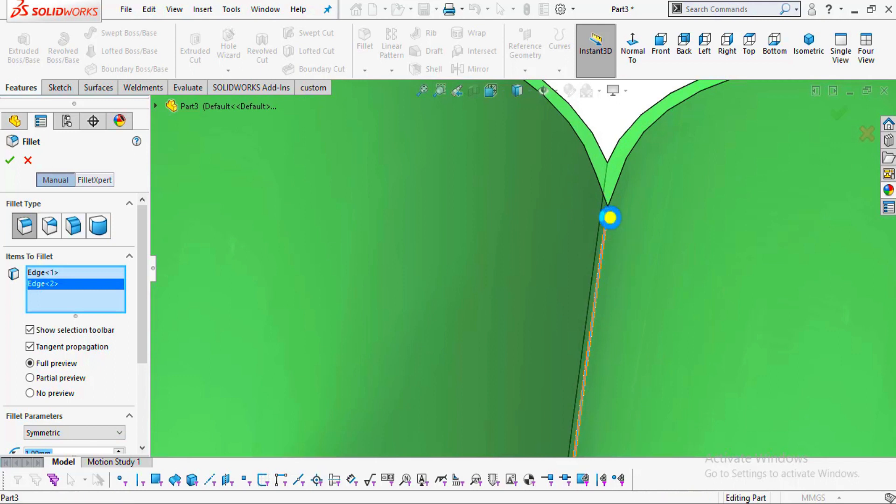
left_click(615, 216)
scroll(625, 224, "up", 3)
scroll(608, 286, "down", 6)
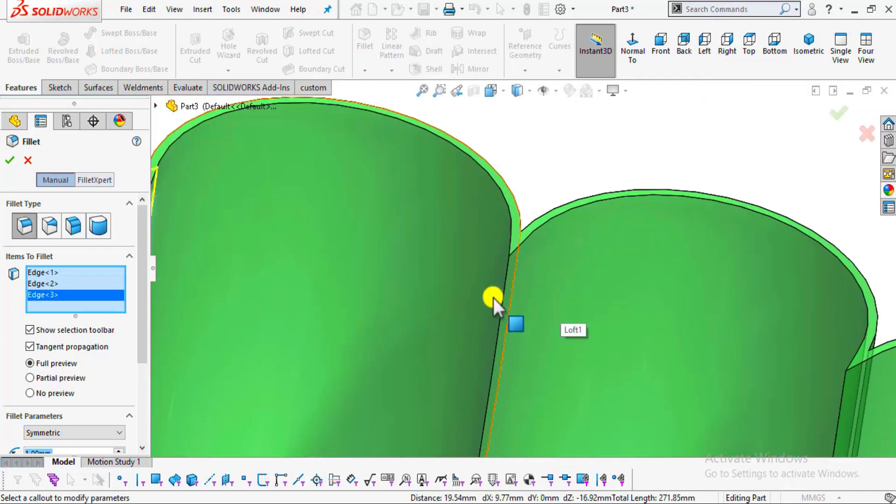
left_click(527, 253)
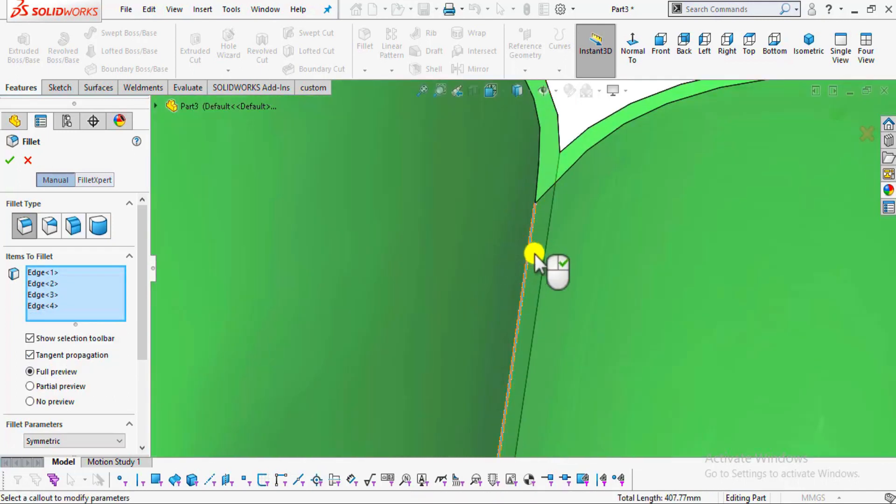
scroll(534, 254, "up", 2)
scroll(534, 254, "up", 4)
scroll(622, 318, "down", 5)
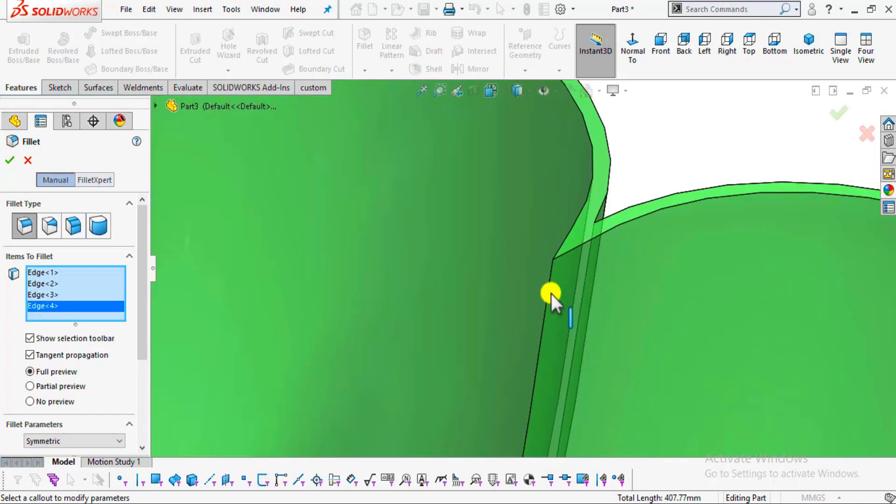
left_click(549, 291)
Extend the fillet selection to nine edges with four more inner scallop junctions around the curved side of the bowl.
scroll(614, 270, "up", 4)
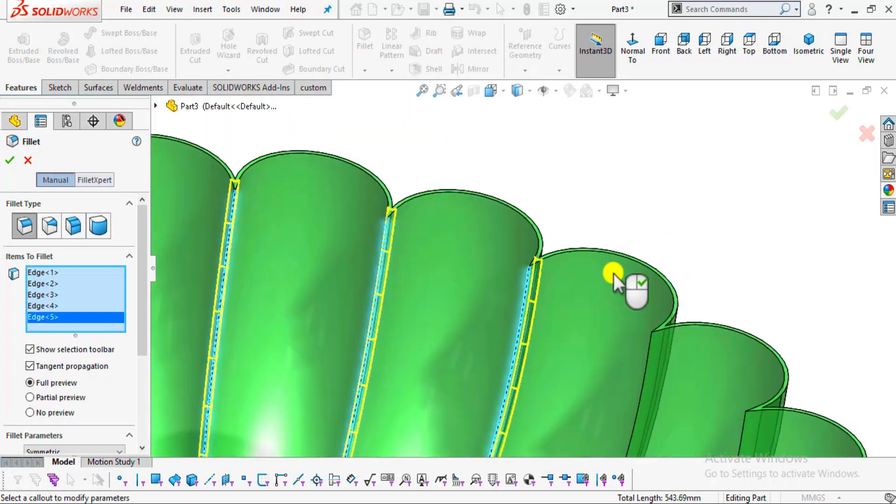
scroll(609, 303, "down", 2)
scroll(606, 331, "down", 3)
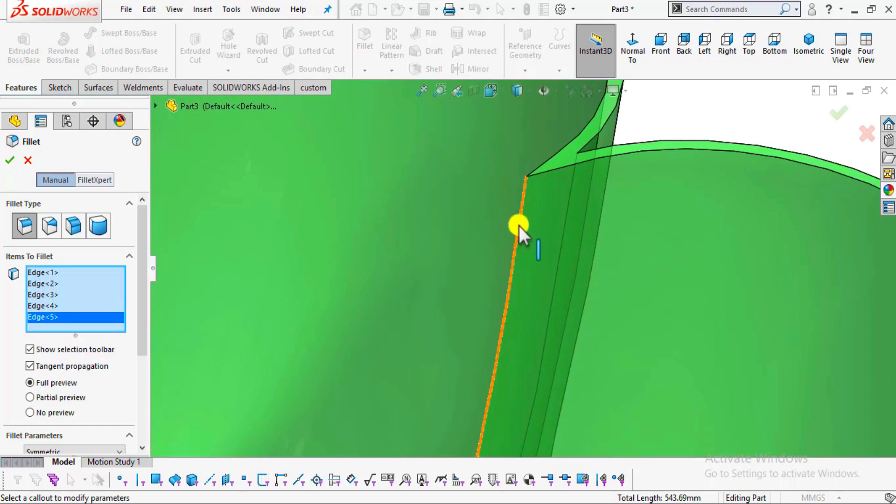
left_click(517, 224)
scroll(654, 242, "up", 4)
scroll(627, 350, "down", 4)
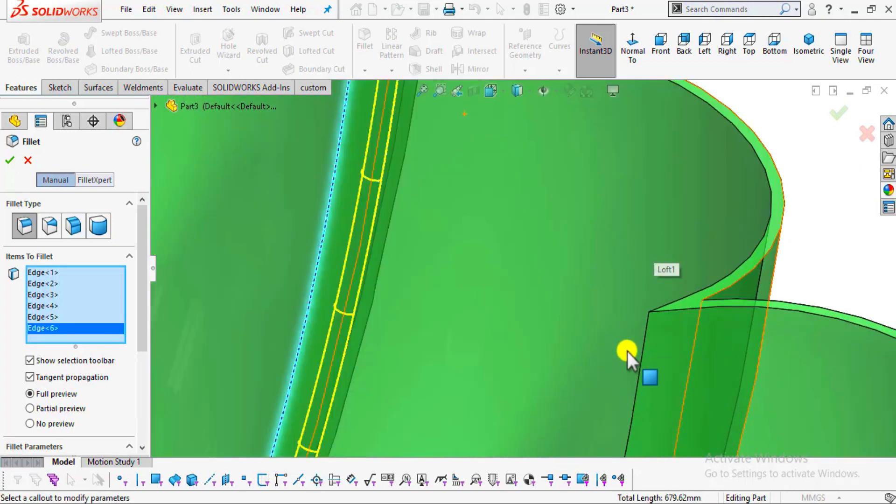
left_click(643, 340)
scroll(626, 281, "up", 3)
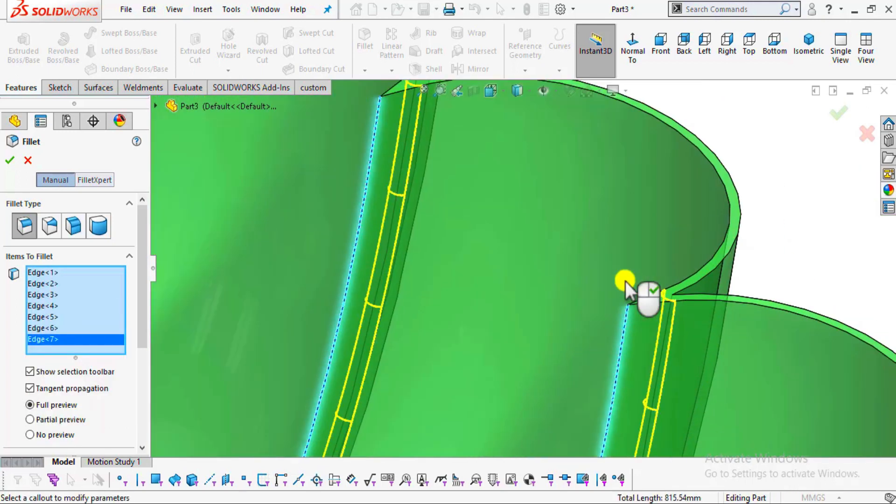
scroll(606, 294, "up", 3)
scroll(561, 323, "down", 4)
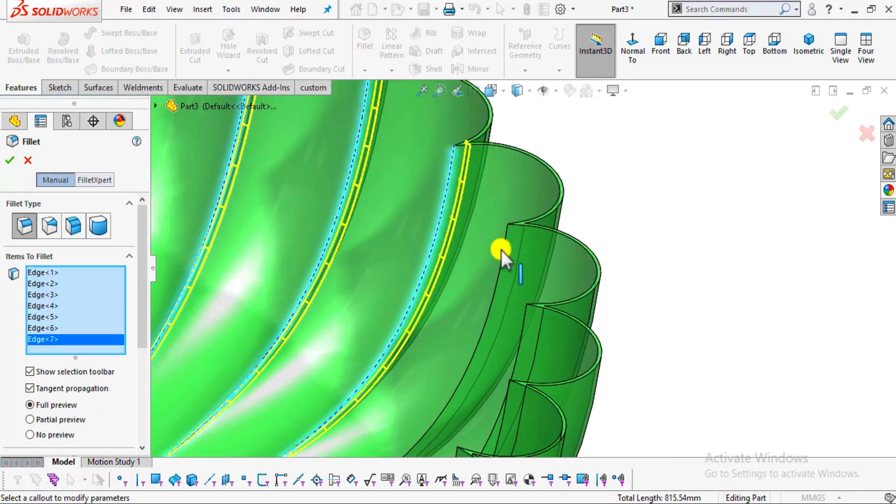
left_click(503, 245)
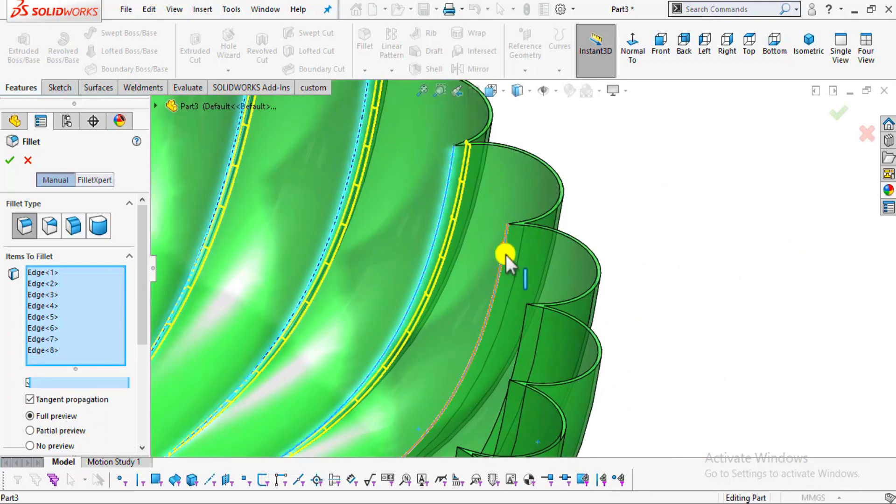
left_click(526, 326)
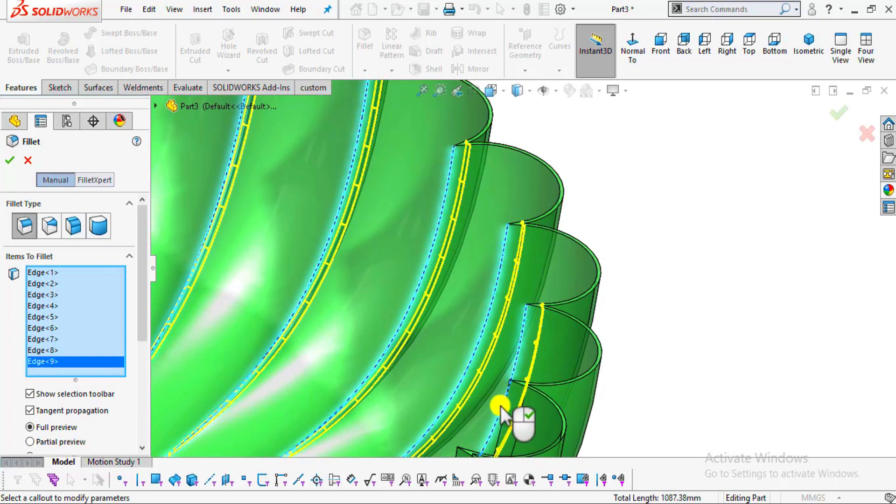
Add four inner scallop junction edges on the bowl's far side to the fillet, bringing the selection to 13 edges.
middle_click_drag(511, 399, 597, 404)
scroll(597, 405, "up", 3)
middle_click_drag(673, 286, 646, 420)
scroll(645, 420, "down", 8)
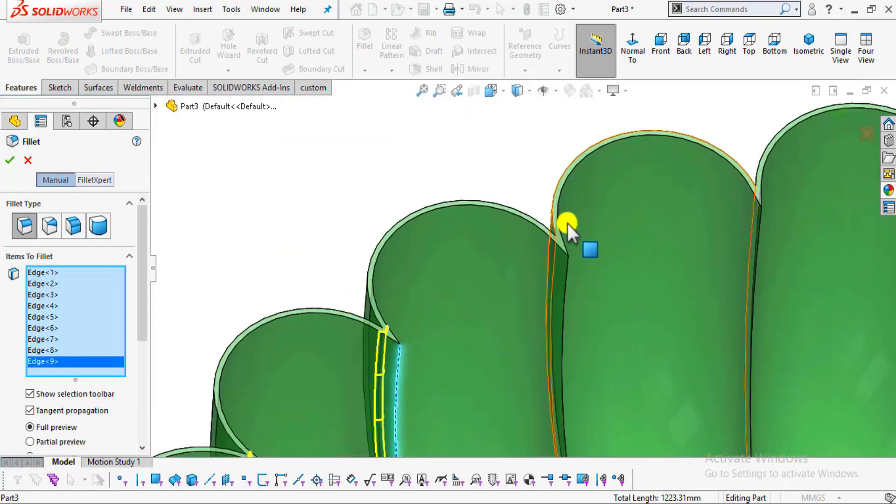
left_click(562, 298)
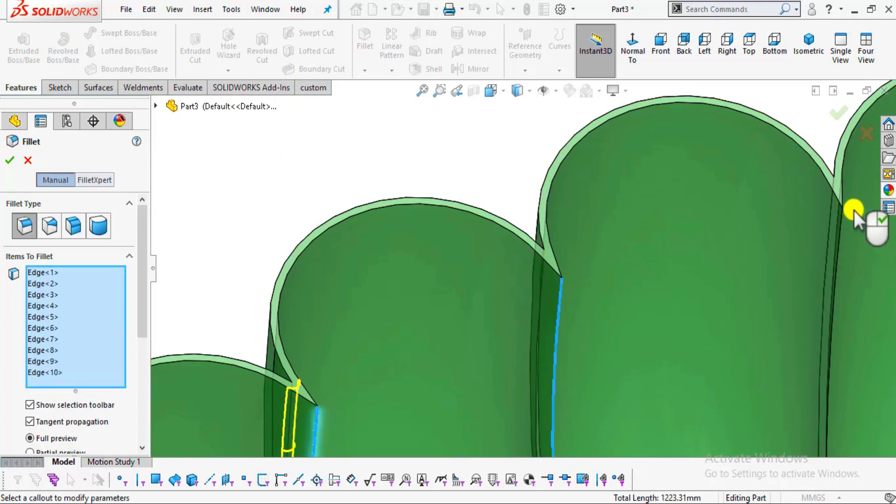
left_click(843, 218)
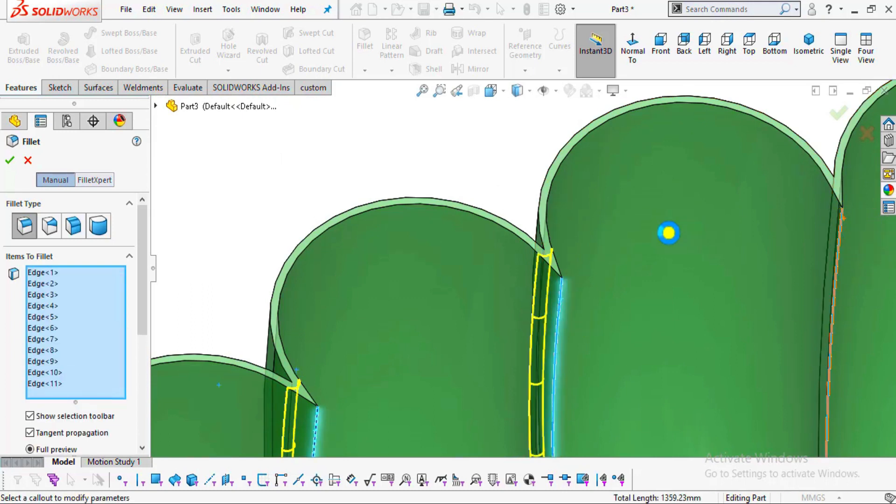
scroll(661, 235, "up", 3)
scroll(811, 248, "down", 6)
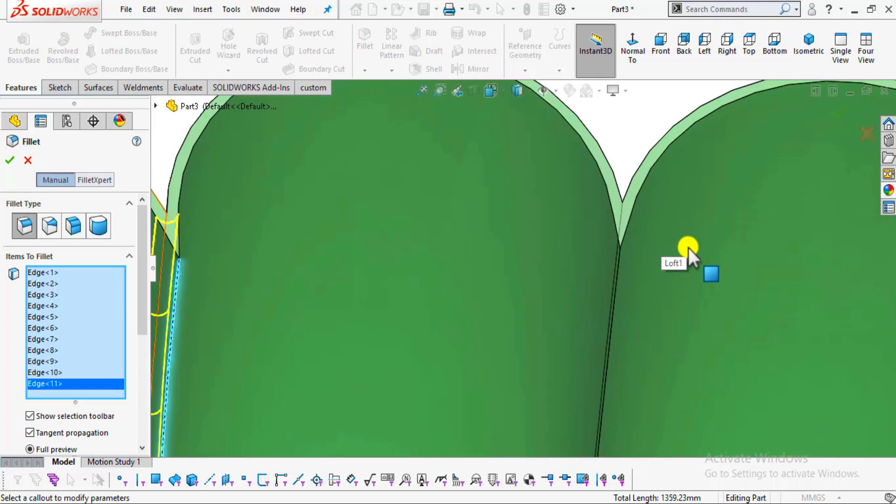
left_click(617, 267)
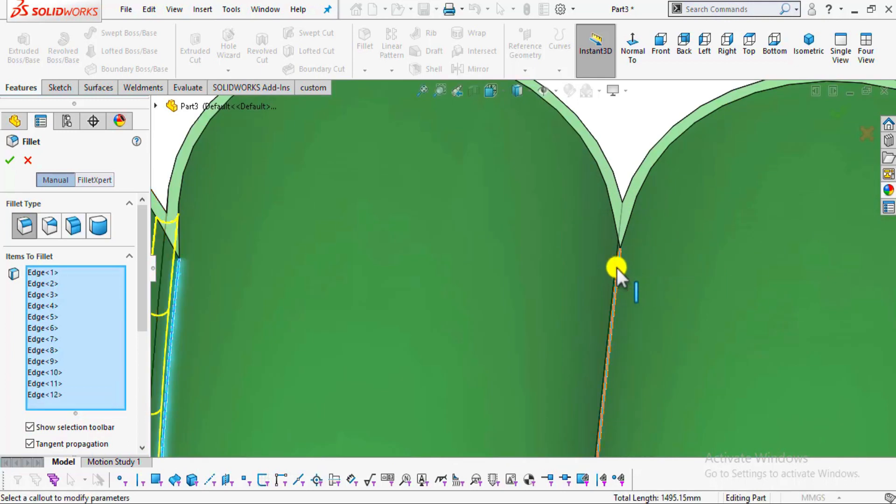
scroll(690, 280, "up", 2)
scroll(689, 285, "down", 5)
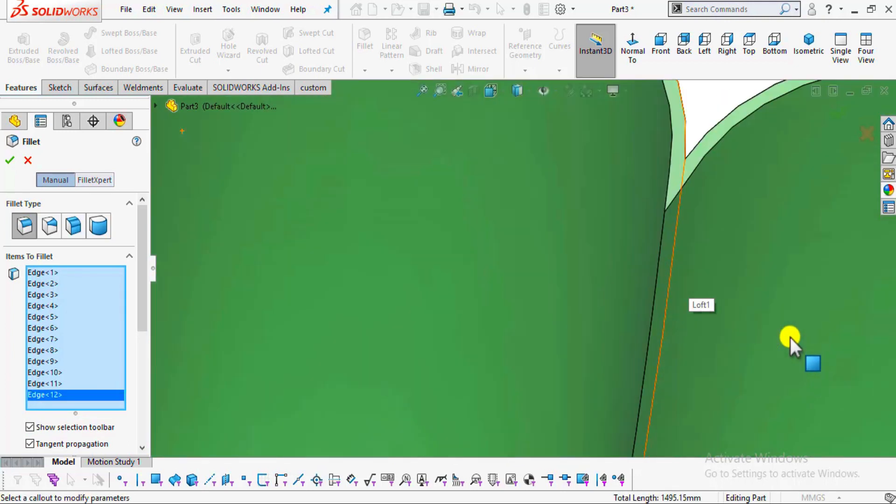
left_click(661, 234)
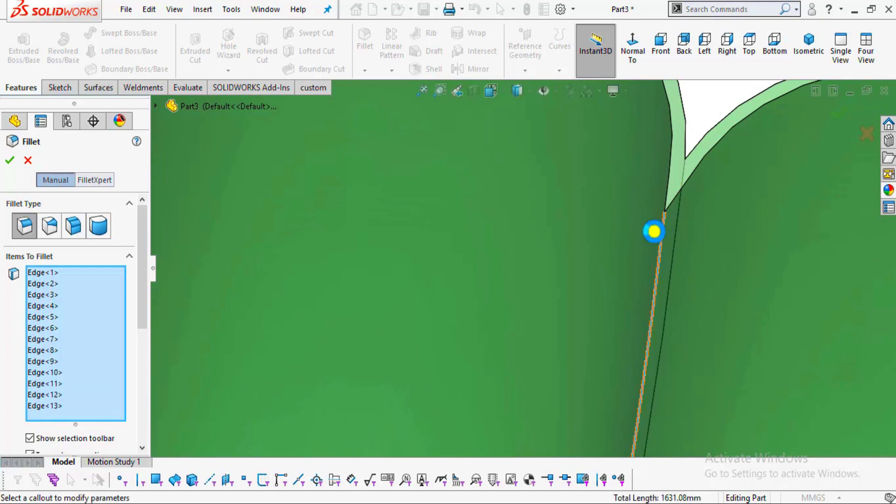
Add the next three inner scallop junction edges along the rim to the fillet, extending the selection to 16 edges.
scroll(696, 272, "up", 3)
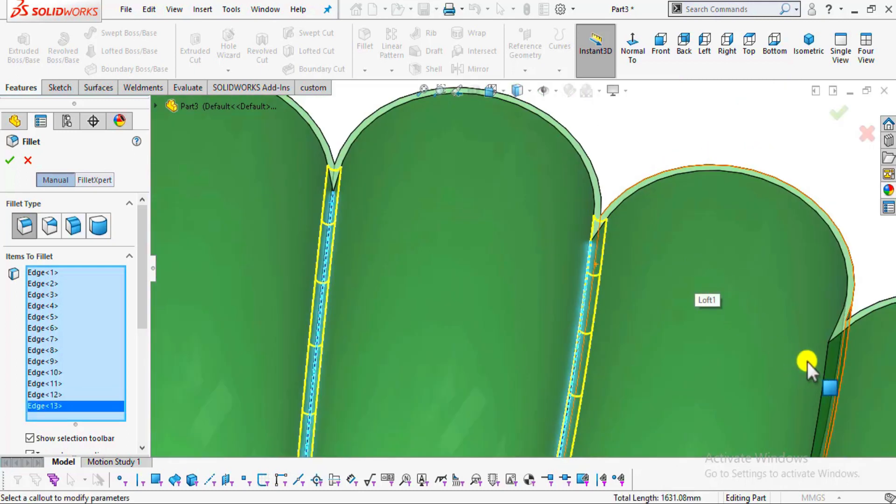
scroll(806, 362, "down", 4)
left_click(751, 298)
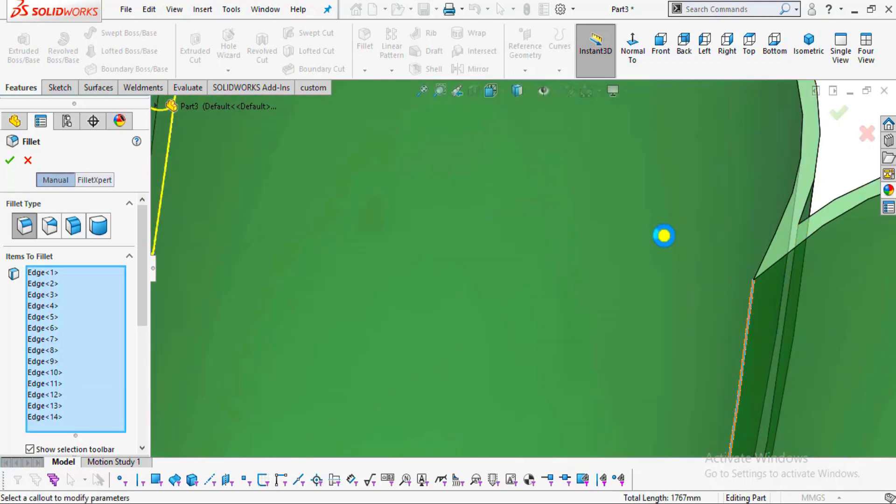
scroll(660, 238, "up", 3)
scroll(741, 408, "down", 5)
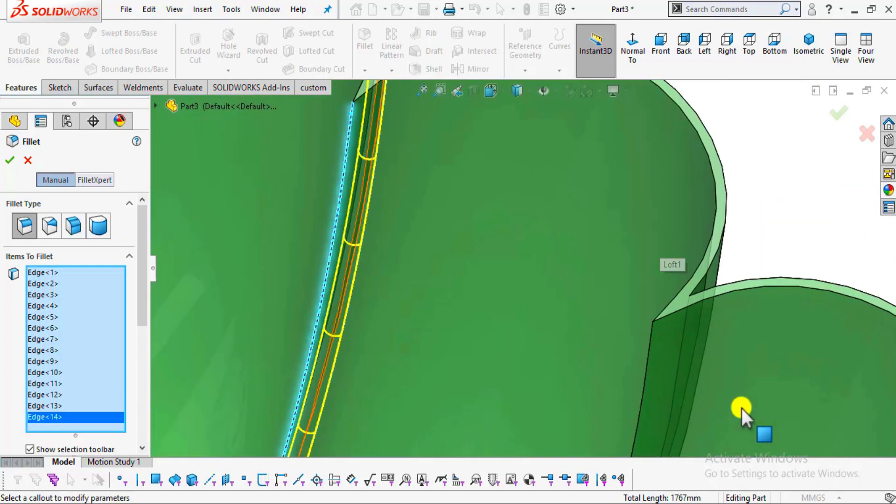
left_click(629, 292)
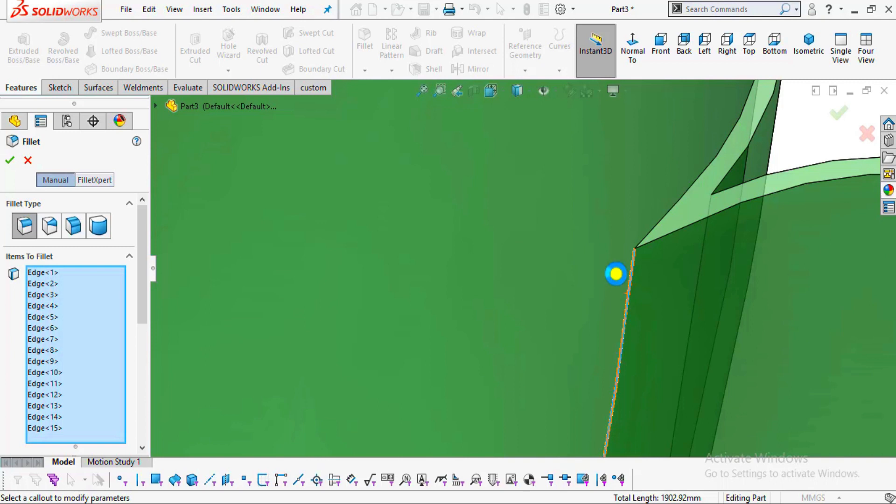
scroll(659, 272, "up", 4)
scroll(558, 362, "down", 5)
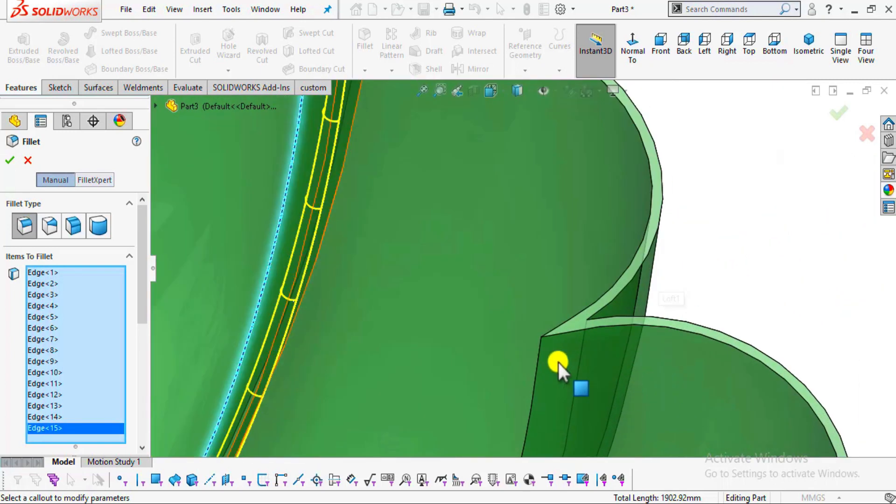
left_click(538, 351)
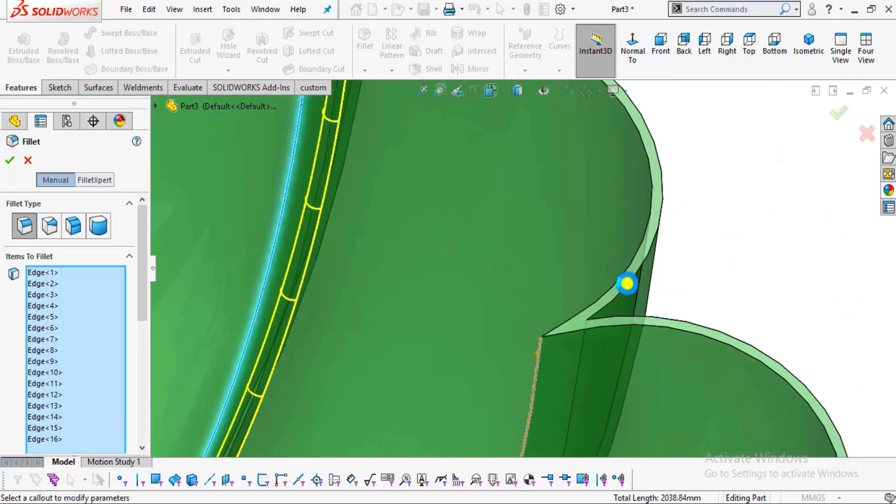
Continue around the rim with three more inner junction edges, extending the fillet selection to 19 edges.
scroll(653, 288, "up", 4)
scroll(560, 371, "down", 4)
left_click(586, 356)
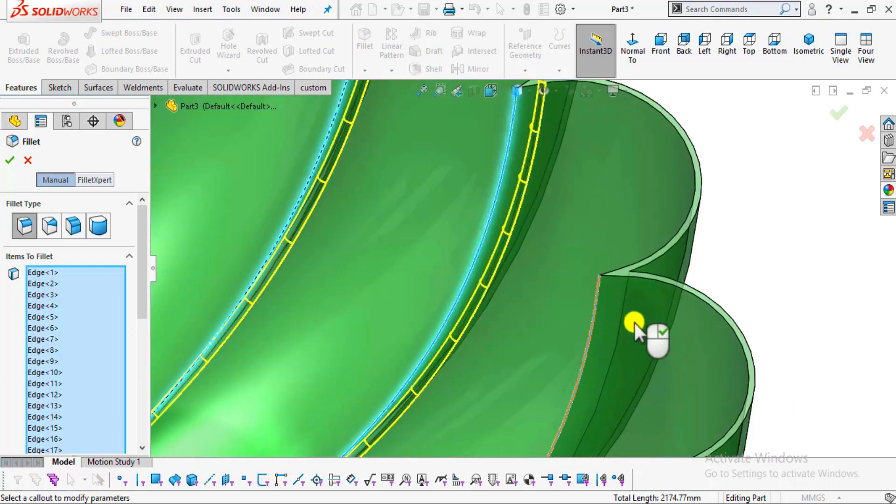
scroll(686, 293, "up", 4)
scroll(540, 402, "down", 5)
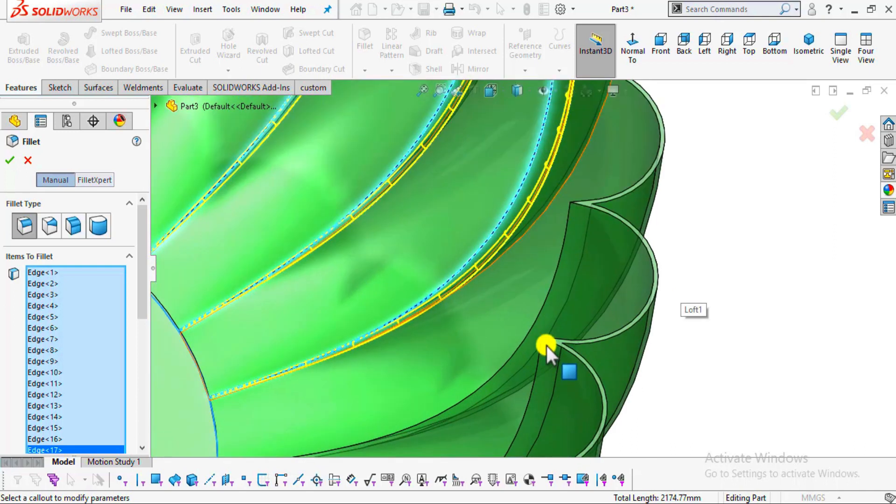
left_click(558, 265)
left_click(543, 368)
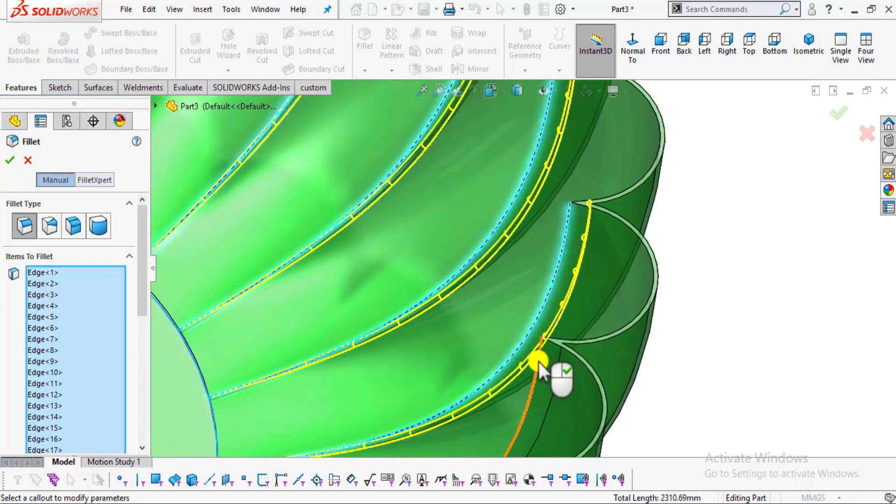
left_click(538, 363)
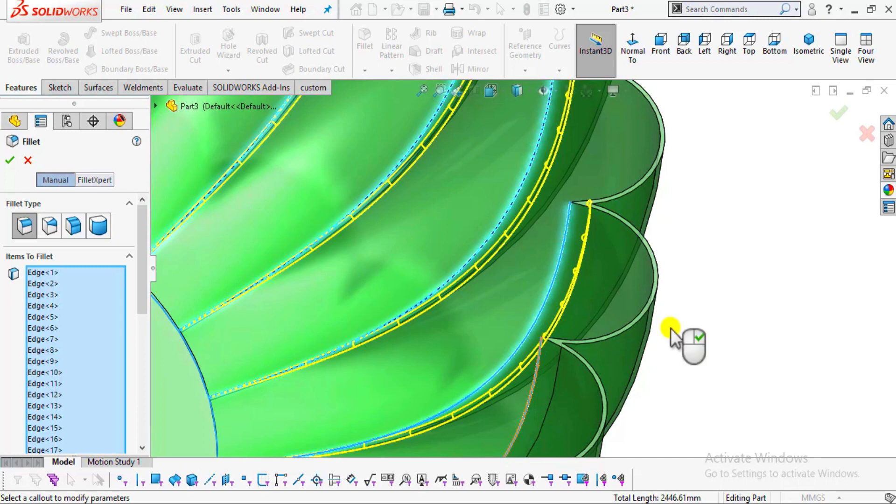
Add four of the remaining unselected inner junction edges on the opposite side of the bowl, extending the fillet selection to 23 edges.
scroll(668, 328, "up", 4)
middle_click_drag(501, 333, 389, 379)
scroll(532, 262, "down", 3)
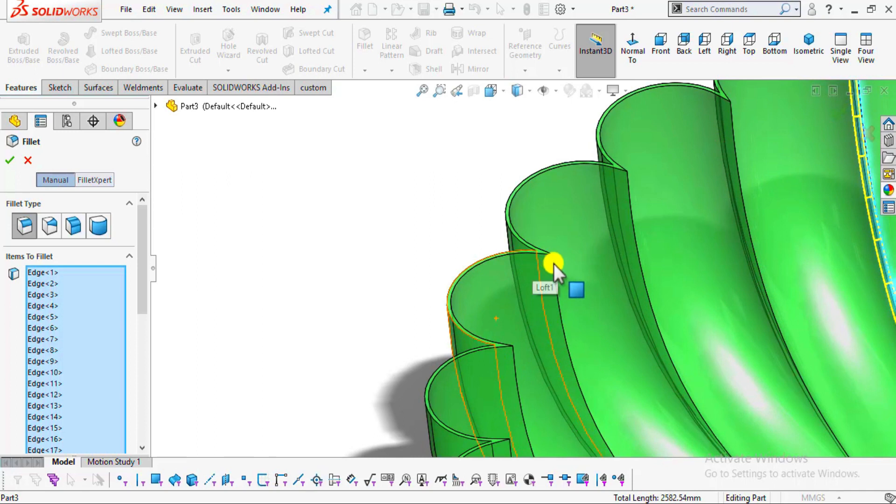
left_click(554, 268)
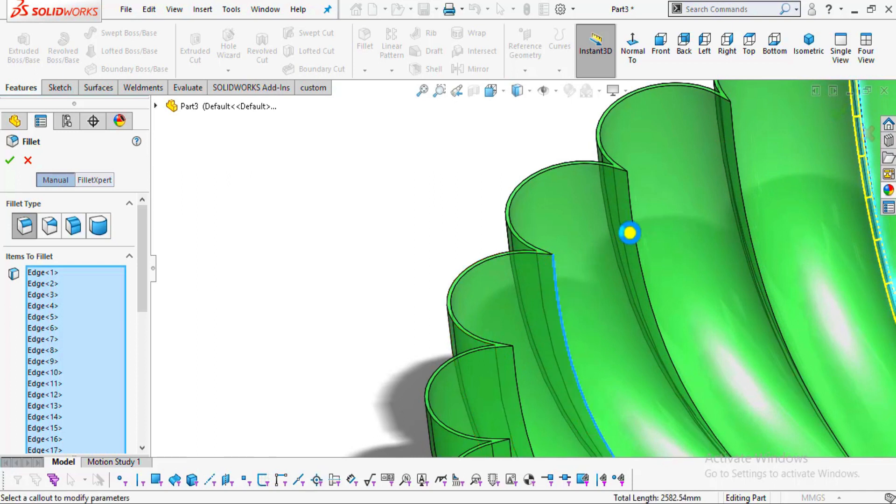
left_click(628, 201)
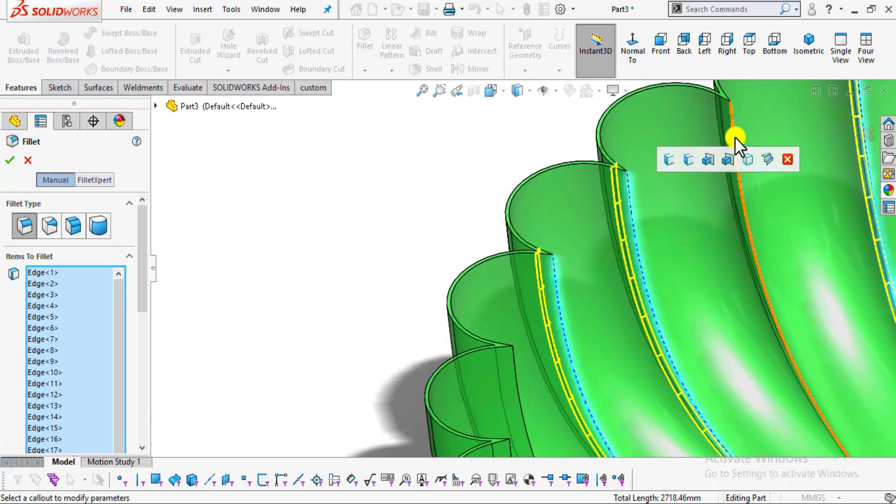
left_click(736, 140)
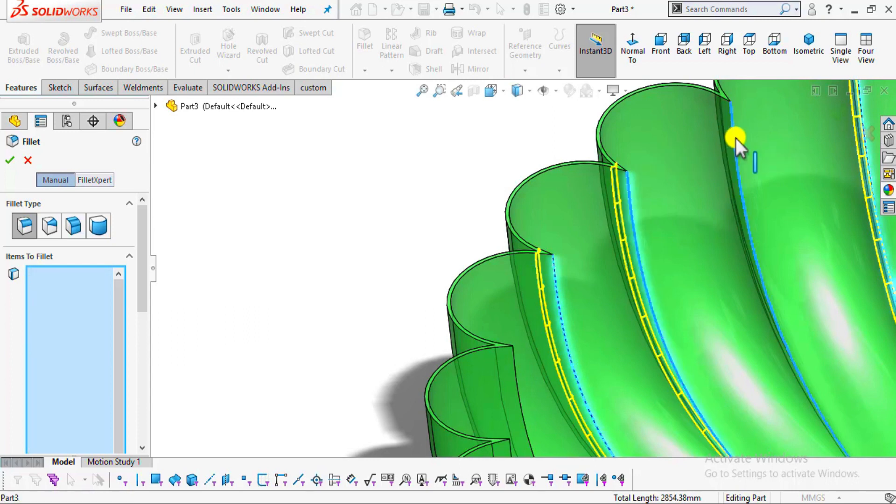
left_click(516, 385)
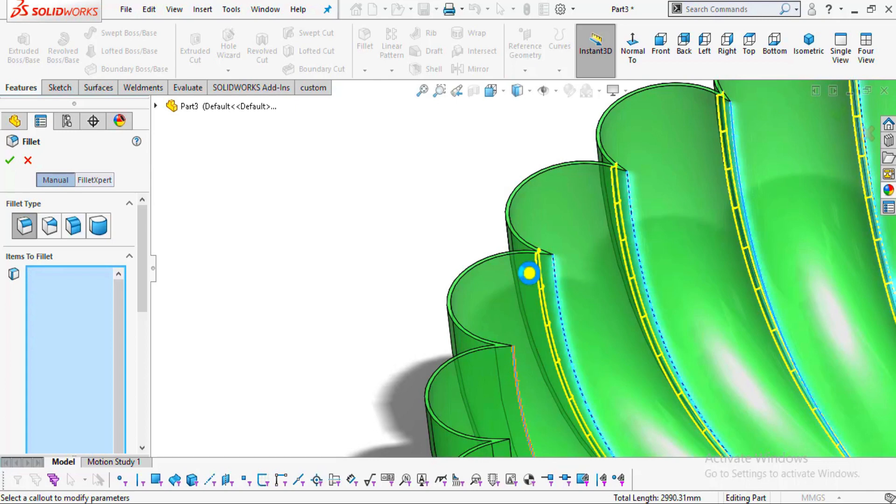
Add the last unselected inner scallop junction as the 24th edge and apply the 1 mm fillet.
middle_click_drag(645, 326, 493, 309)
scroll(573, 369, "up", 2)
scroll(490, 309, "down", 5)
scroll(436, 284, "down", 2)
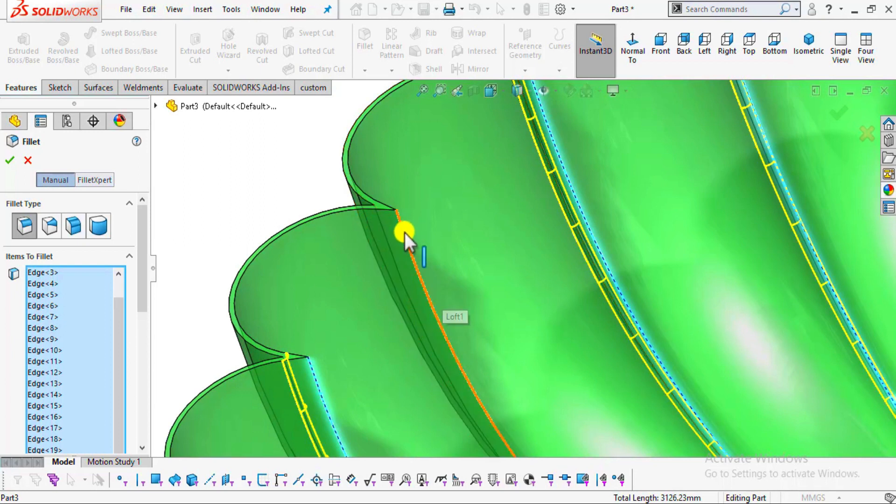
left_click(405, 233)
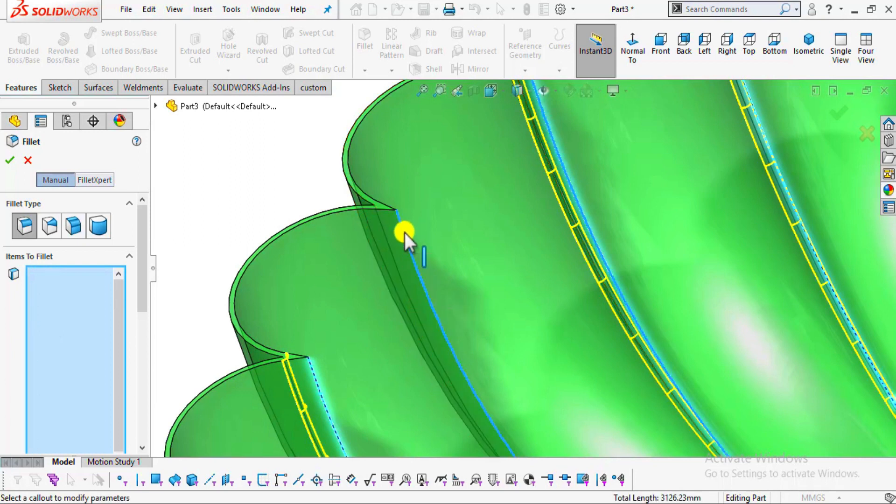
left_click(405, 232)
left_click_drag(145, 271, 159, 365)
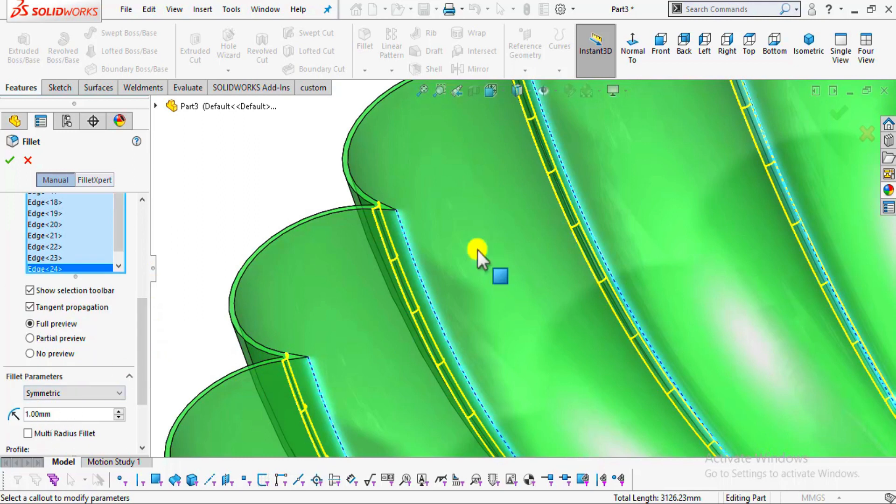
scroll(618, 262, "up", 5)
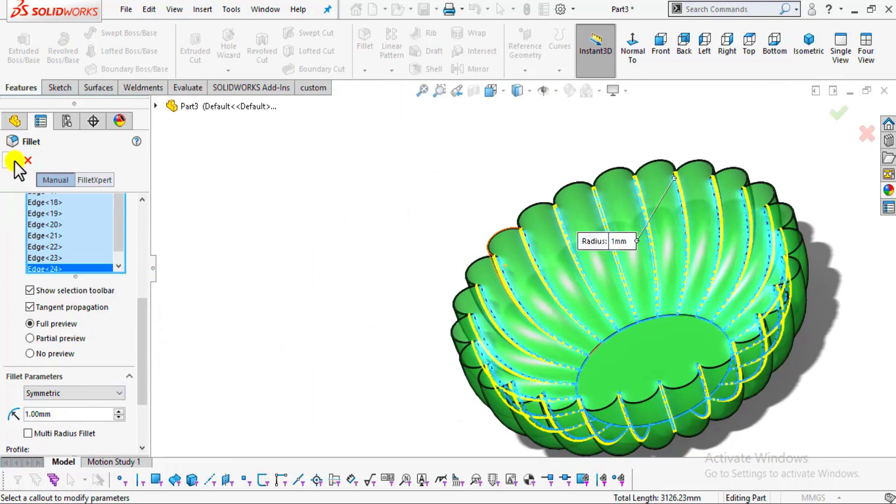
left_click(14, 160)
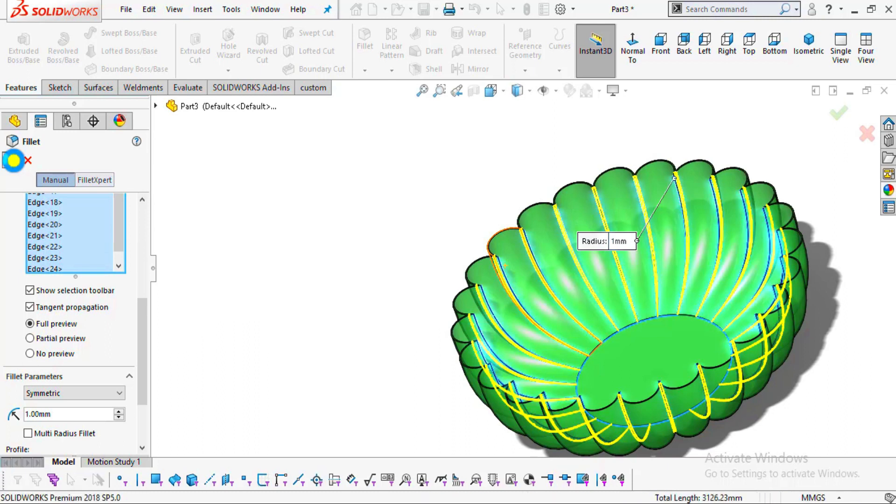
Examine the filleted scallop junctions and the rim of the bowl from several angles and up close.
middle_click_drag(620, 371, 687, 310)
scroll(682, 225, "down", 3)
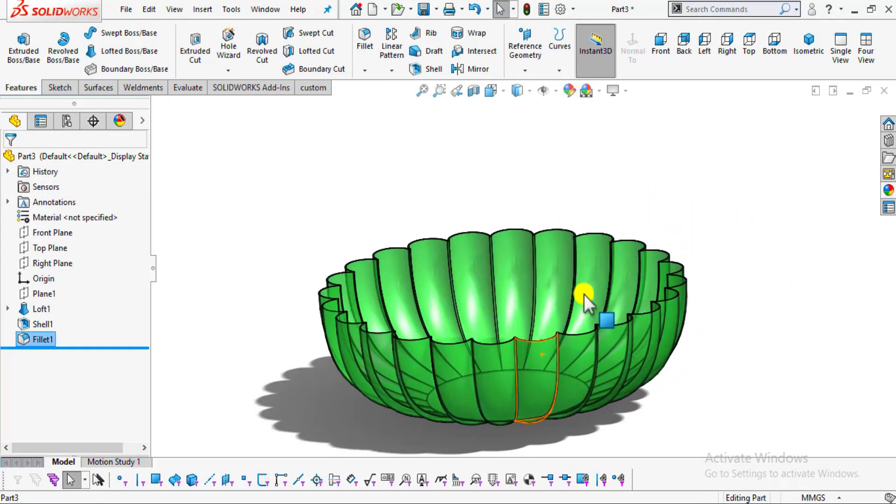
scroll(559, 332, "down", 2)
scroll(497, 363, "down", 1)
middle_click_drag(498, 363, 508, 317)
scroll(508, 317, "up", 3)
scroll(513, 316, "down", 3)
middle_click_drag(576, 279, 561, 301)
scroll(556, 297, "up", 2)
mouse_move(484, 246)
middle_mouse_down()
mouse_move(480, 296)
mouse_move(506, 266)
mouse_move(480, 276)
mouse_move(496, 256)
middle_mouse_up()
scroll(522, 251, "down", 3)
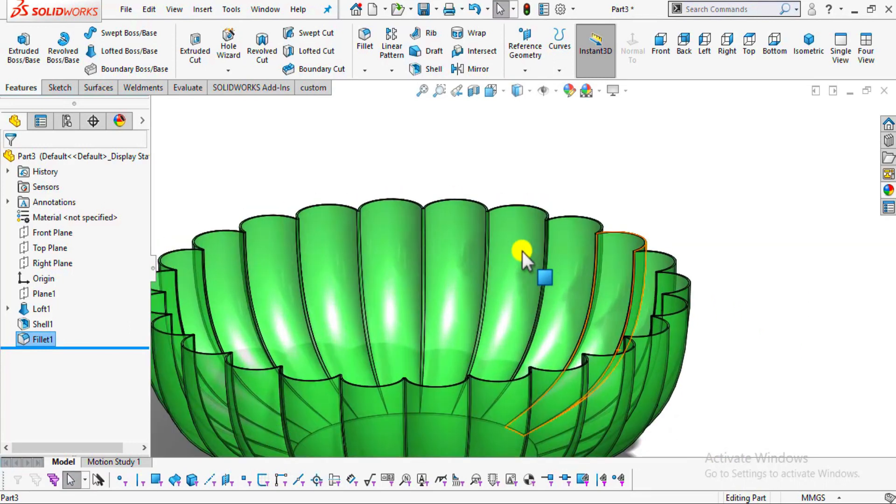
Switch to File Explorer and open Untitle4.JPG from the glass bowl folder under autocad 2d and 3d practise files on drive F.
key("super+e")
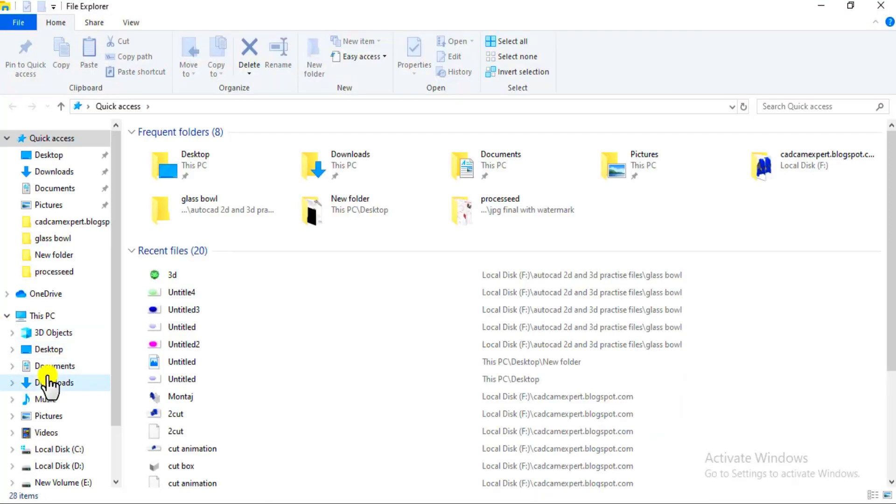
scroll(86, 402, "down", 1)
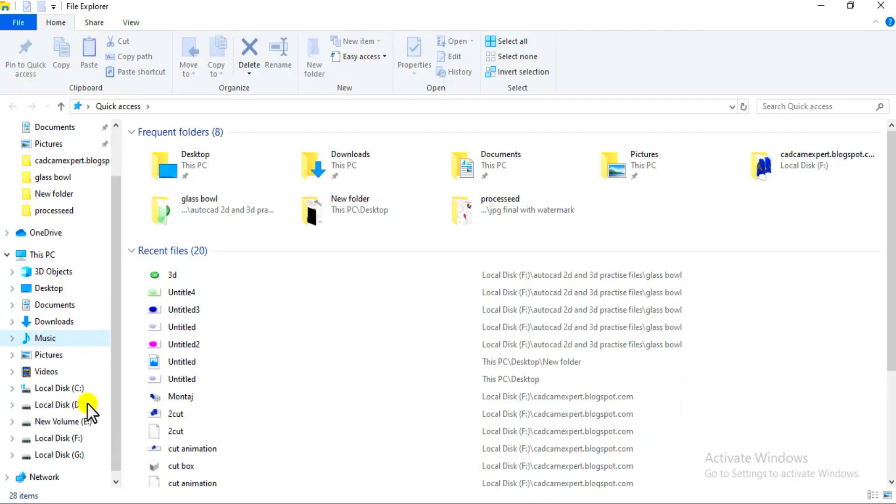
left_click(85, 440)
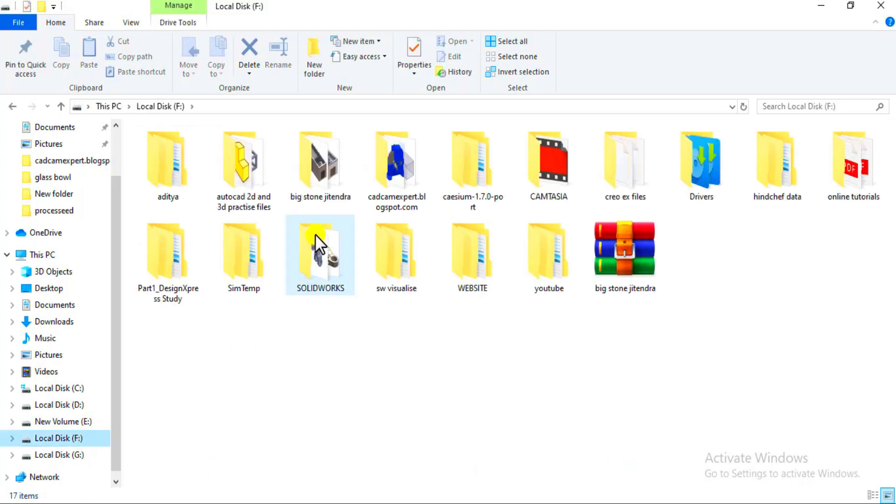
double_click(234, 192)
scroll(229, 224, "down", 4)
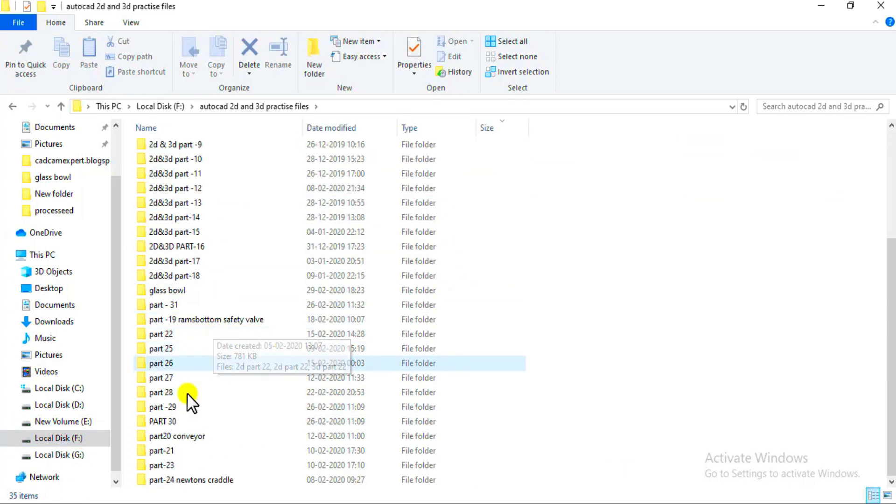
double_click(160, 288)
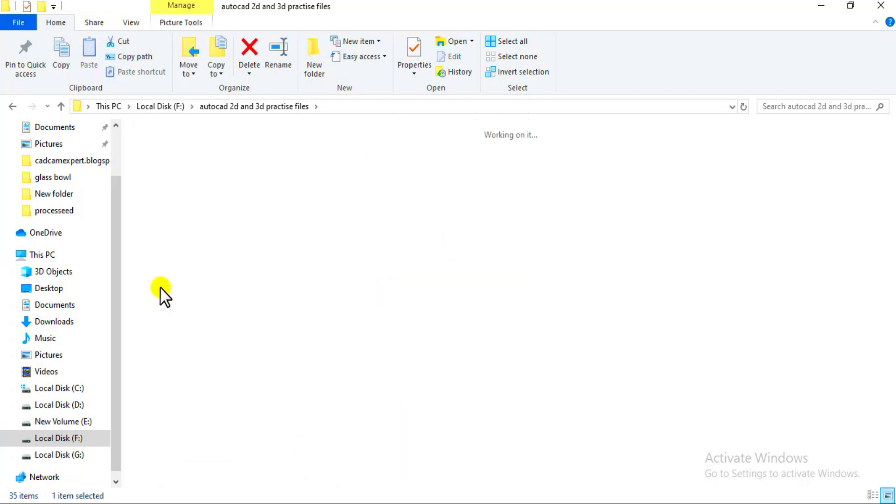
double_click(247, 181)
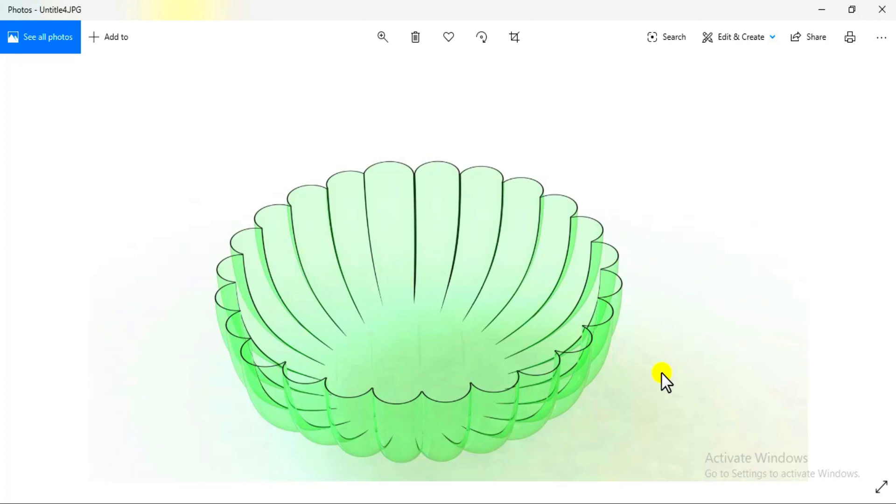
Compare the rendered bowl images Untitled.jpg, Untitled2.JPG and Untitled3.JPG, and return to the green Untitle4.JPG.
key("Right")
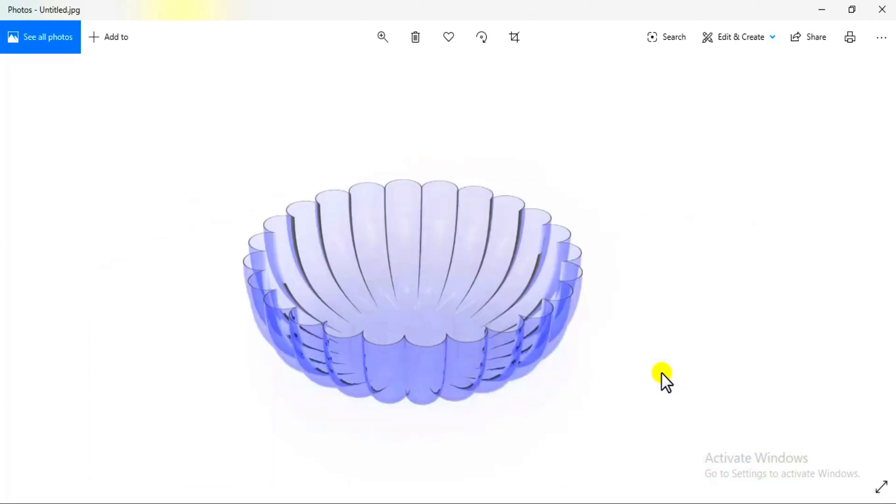
key("Right")
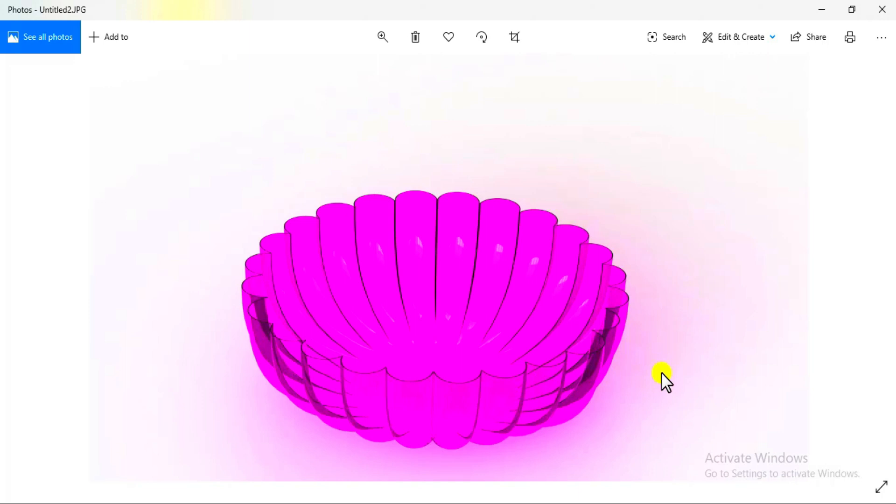
key("Right")
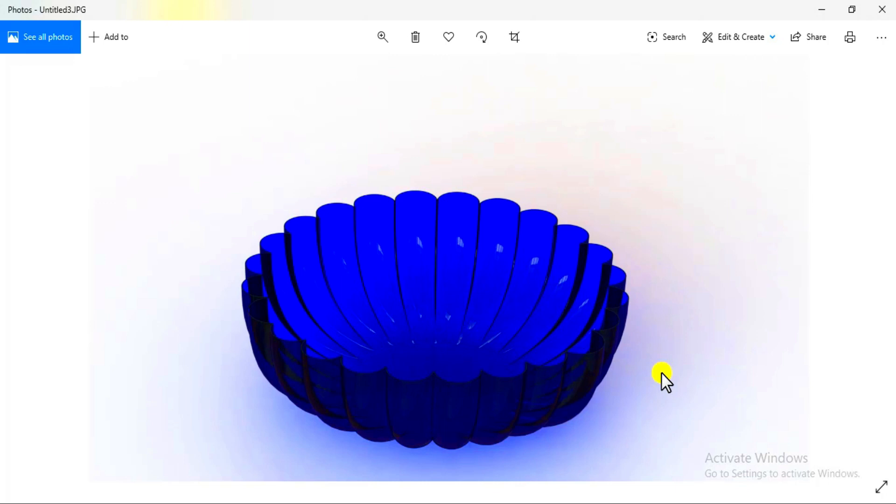
key("Left")
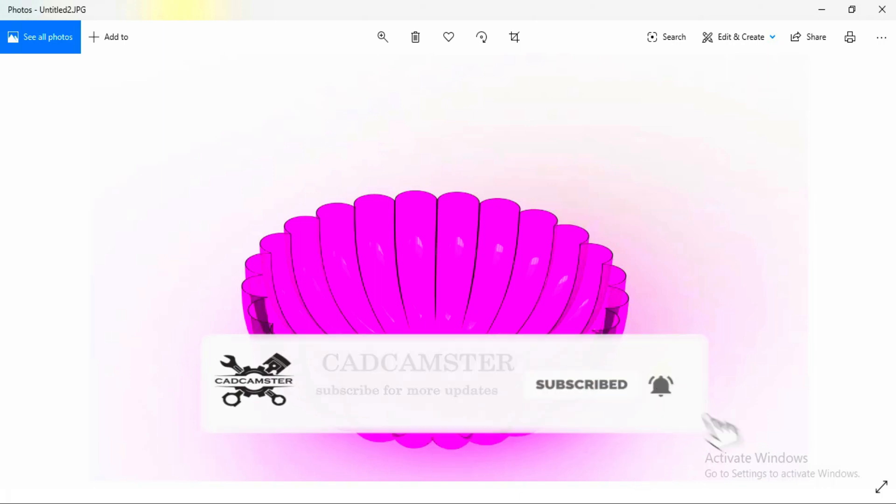
key("Left")
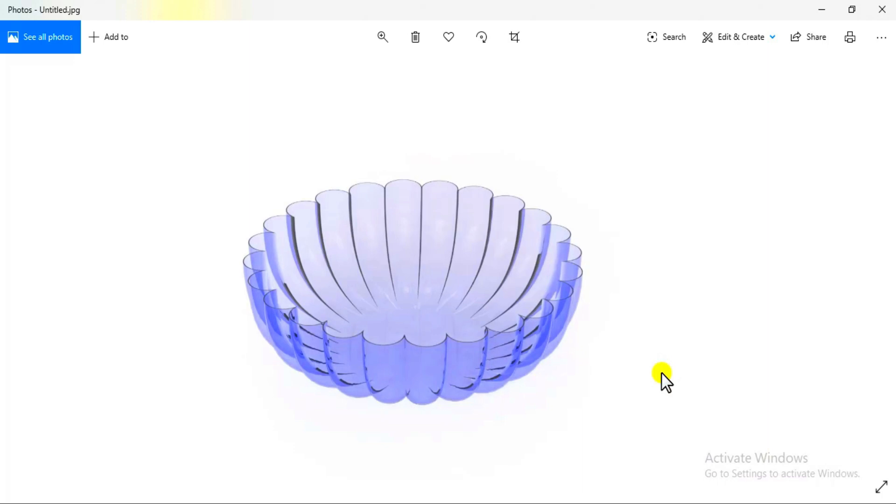
key("Left")
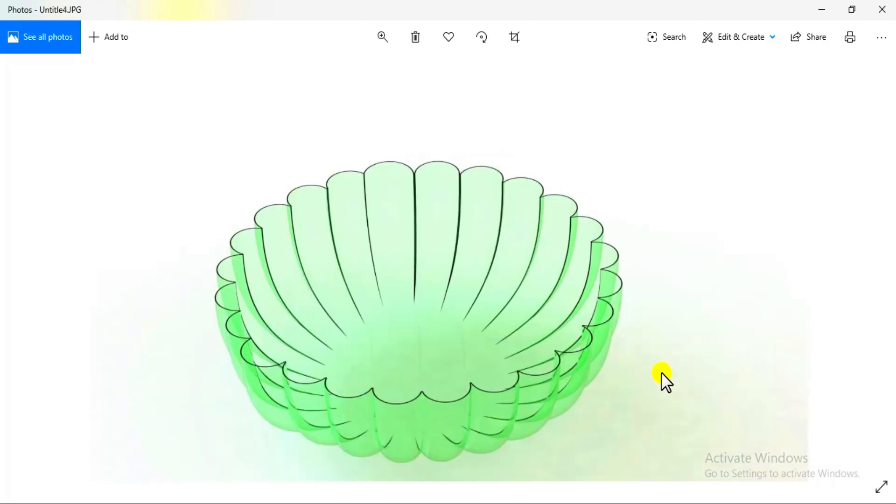